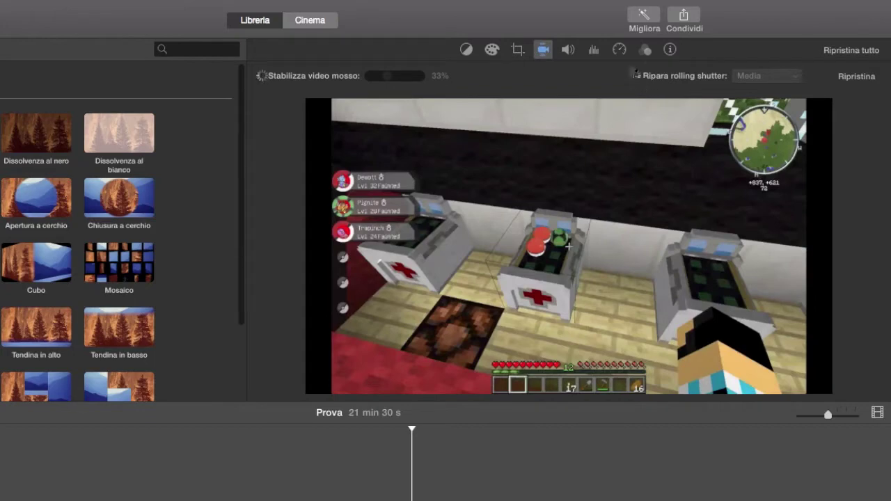
# Apply automatic volume to the clip and enable lowering the volume of other clips.
pyautogui.click(567, 50)
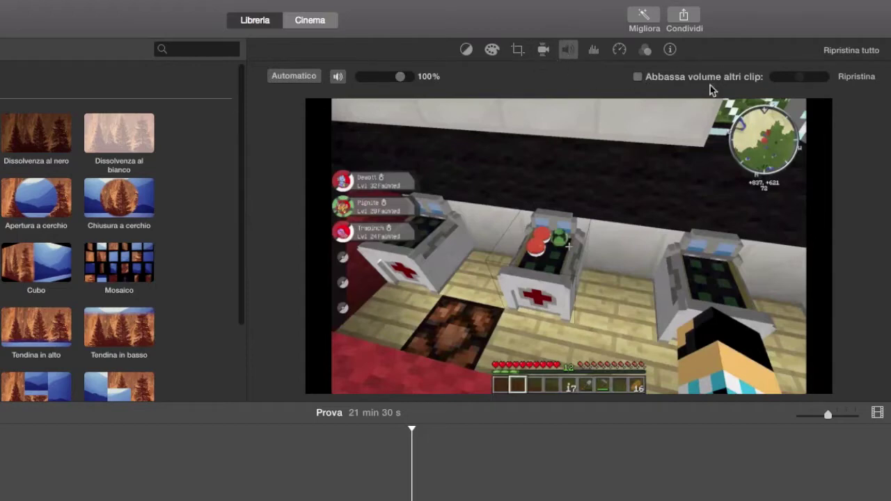
pyautogui.click(292, 77)
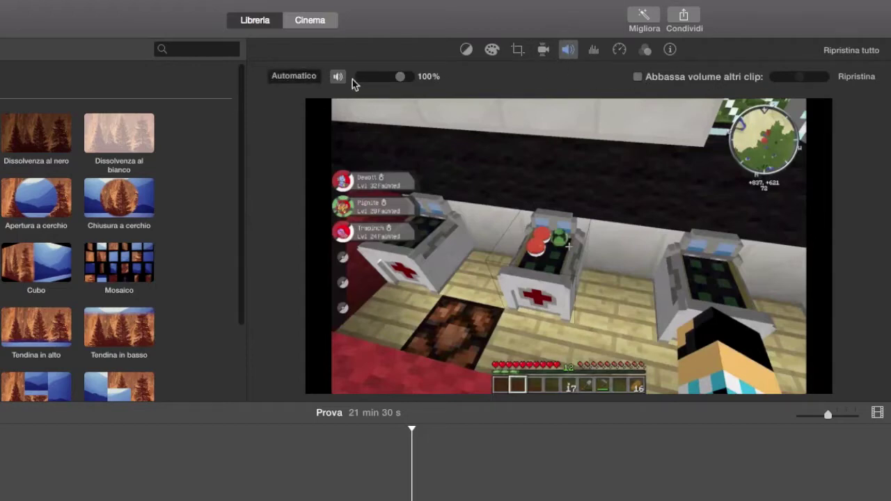
pyautogui.click(638, 76)
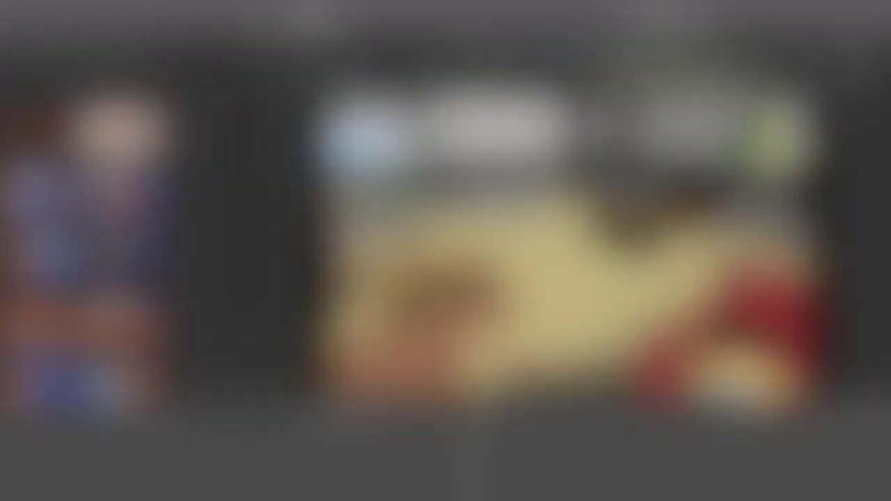
# Enable background noise reduction for the clip and set its amount to 53%.
pyautogui.click(593, 50)
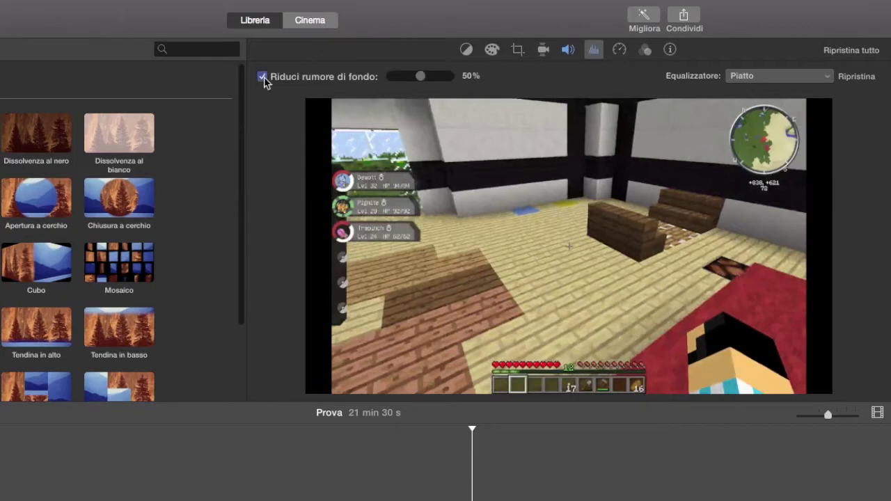
pyautogui.moveTo(419, 75); pyautogui.dragTo(60, 119)
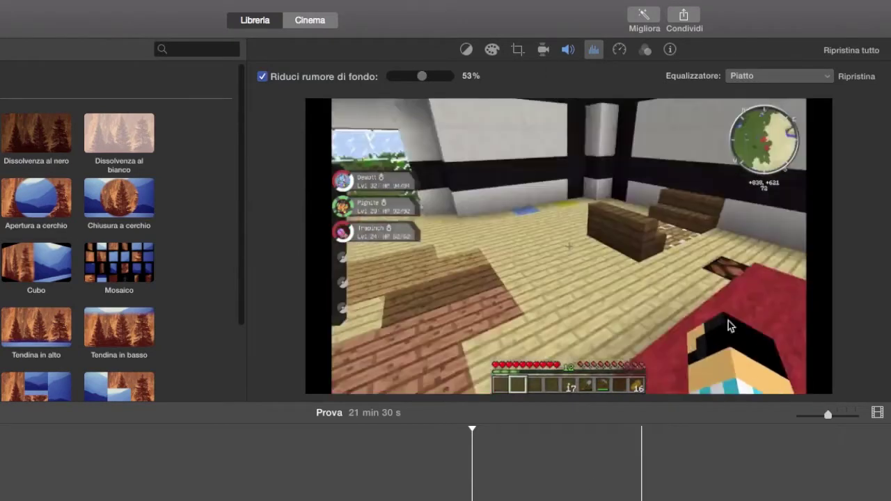
# Try the Miglioramento musica and Migliora voce equalizer presets on the clip and play it back.
pyautogui.click(786, 83)
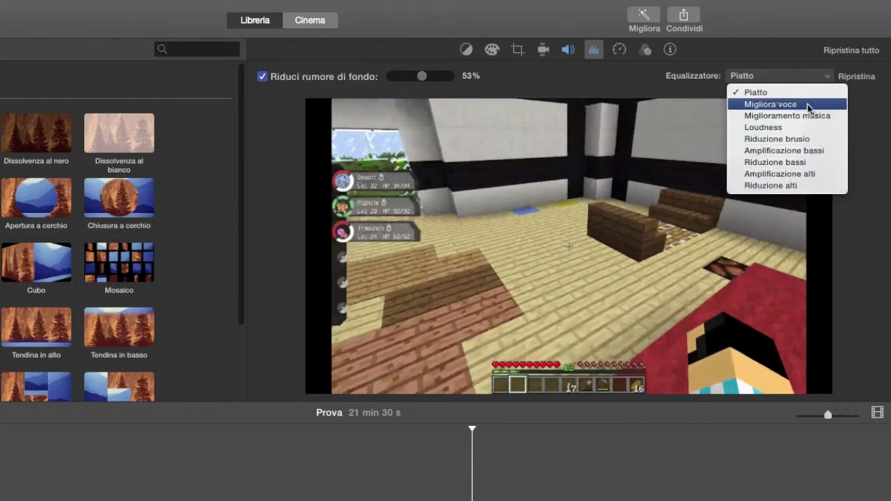
pyautogui.click(787, 116)
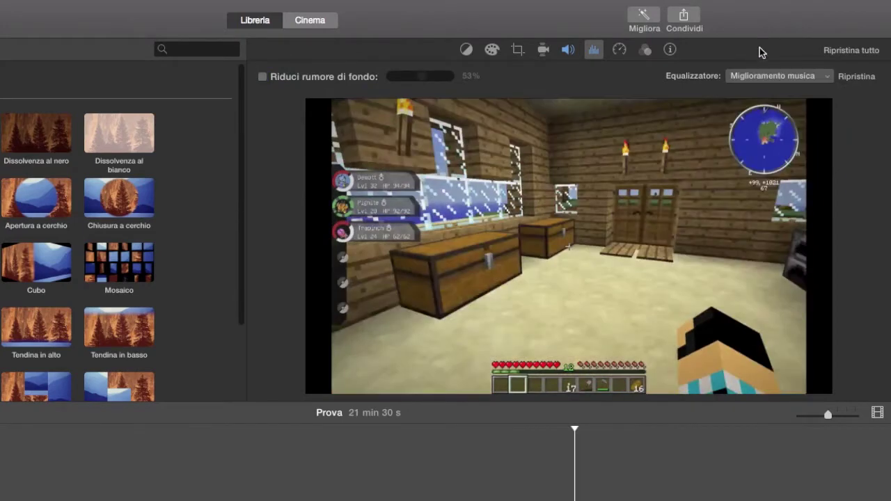
pyautogui.click(766, 76)
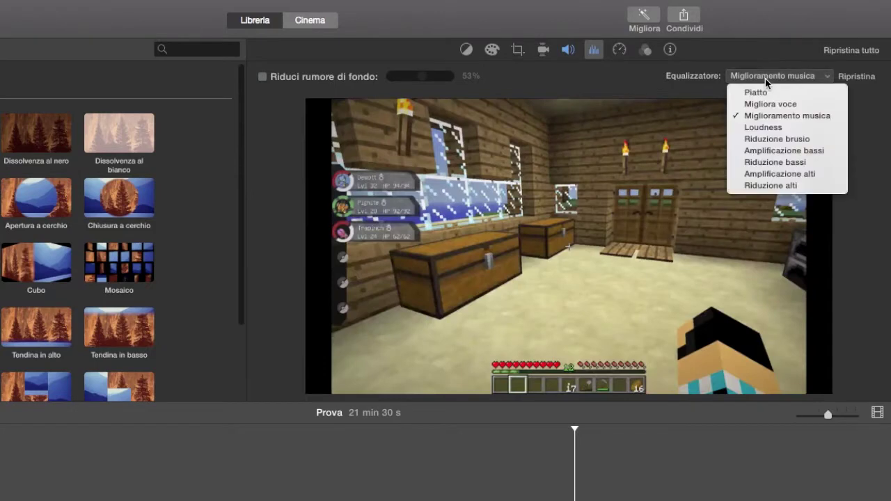
pyautogui.click(765, 104)
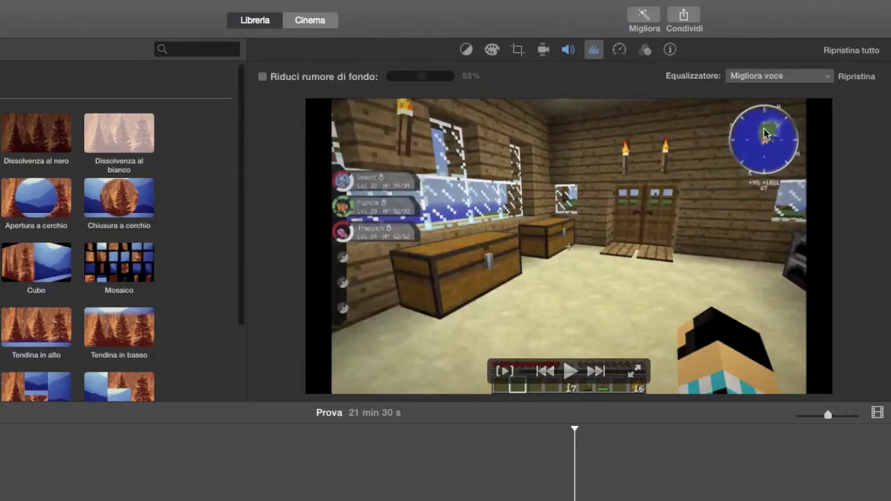
pyautogui.press('space')
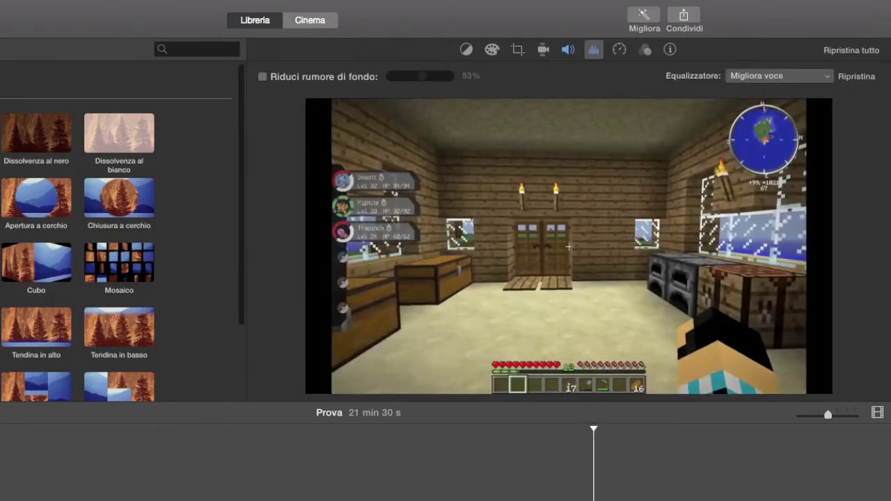
pyautogui.moveTo(672, 319)
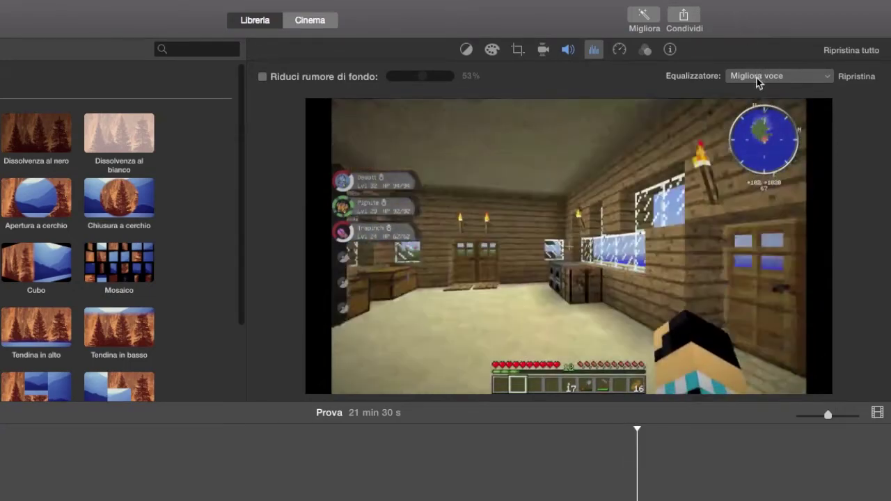
# Set the clip's equalizer to Miglioramento musica and play it from an earlier point in the timeline.
pyautogui.click(756, 78)
pyautogui.click(764, 114)
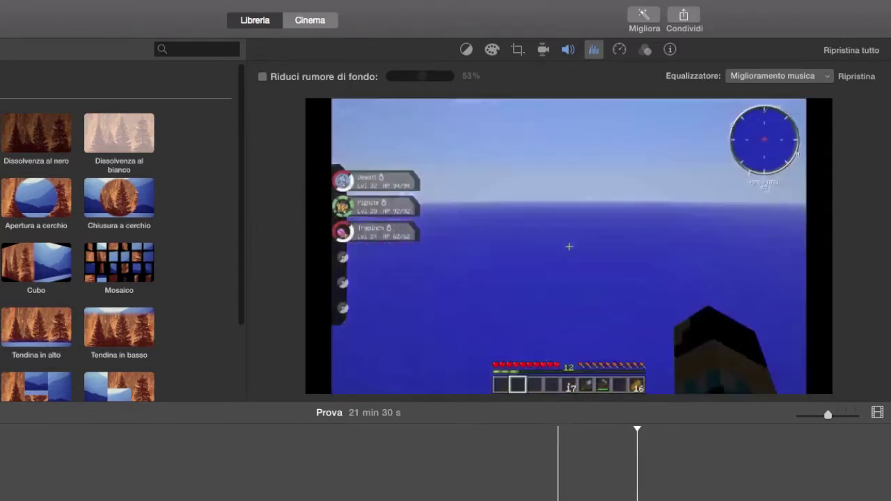
pyautogui.click(558, 460)
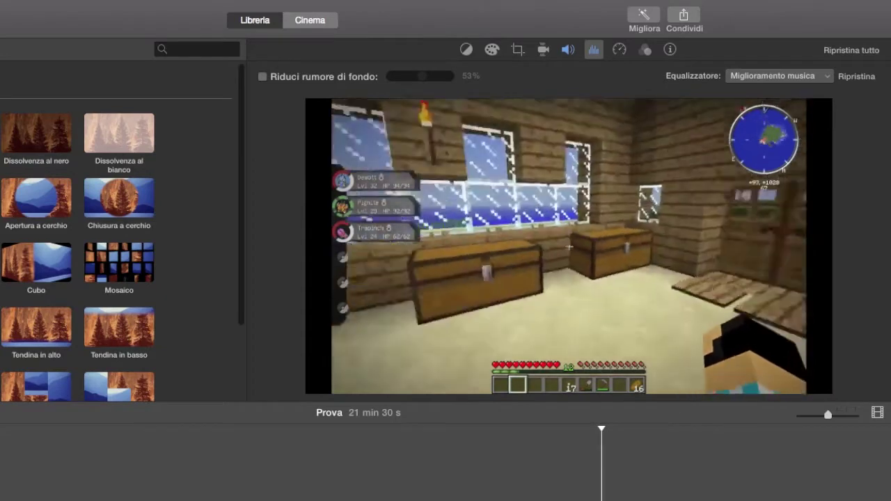
# Set the clip's equalizer preset to Riduzione alti.
pyautogui.click(778, 75)
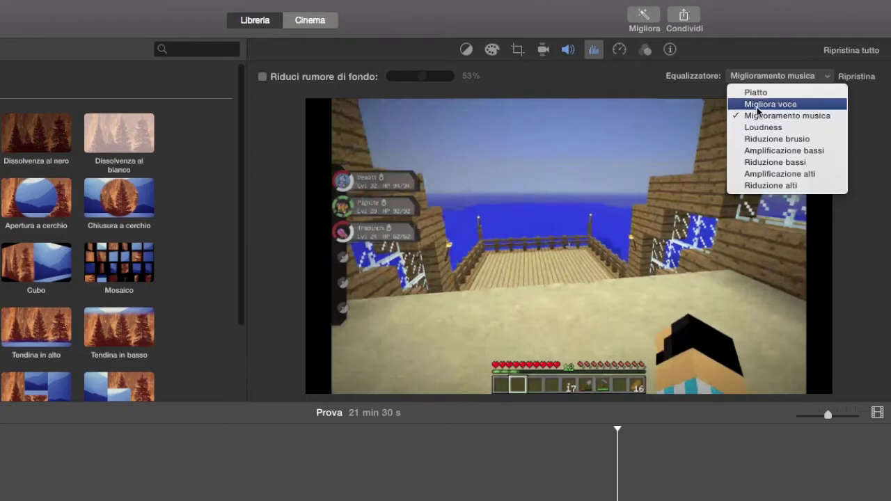
pyautogui.click(771, 186)
pyautogui.click(779, 75)
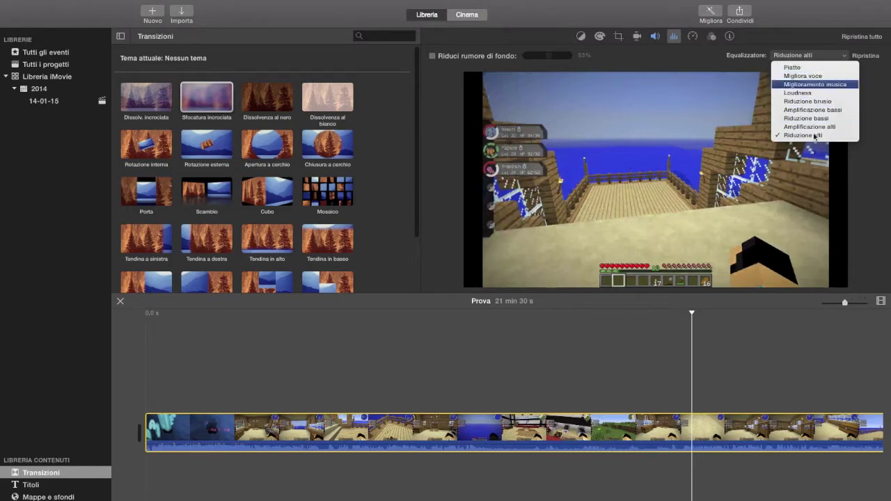
pyautogui.click(796, 54)
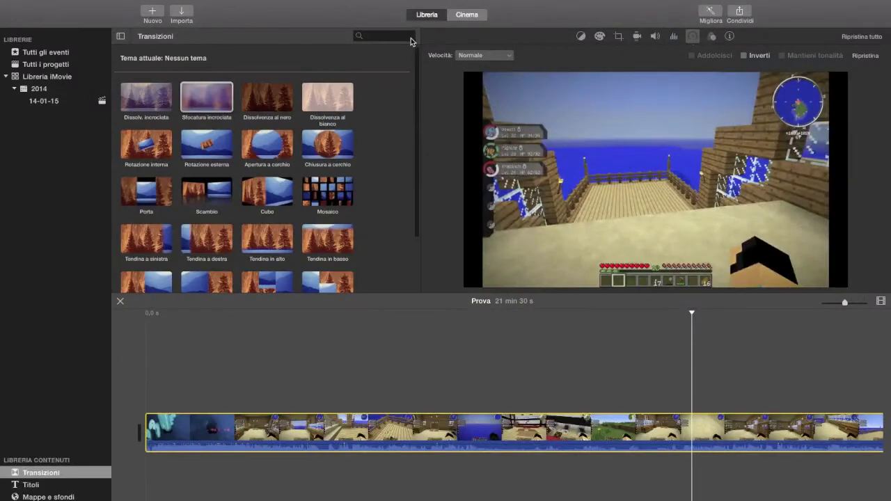
# Set the whole clip's speed to Lenta at 50%, check its length in the timeline and undo the change.
pyautogui.click(471, 56)
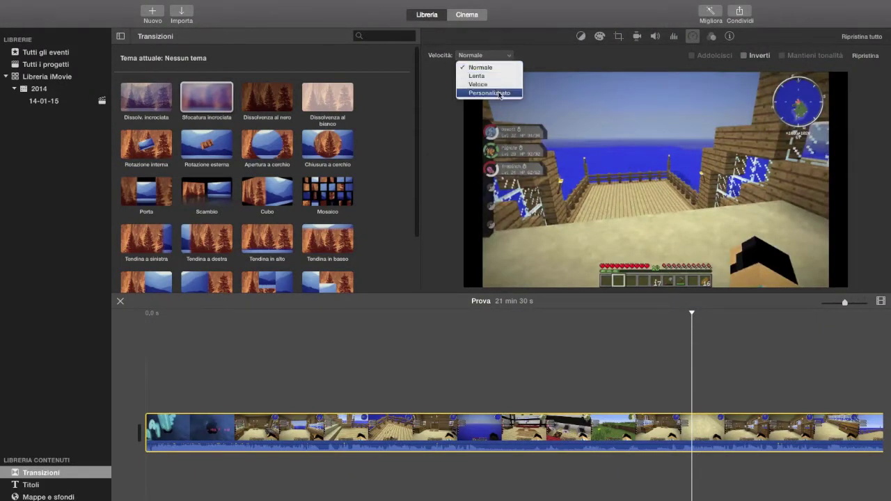
pyautogui.click(497, 29)
pyautogui.click(470, 55)
pyautogui.click(449, 317)
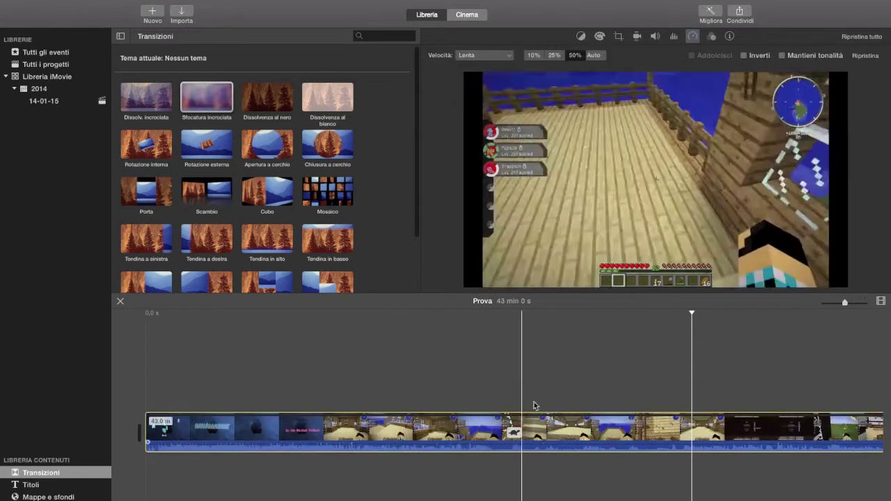
pyautogui.moveTo(844, 302); pyautogui.dragTo(825, 303)
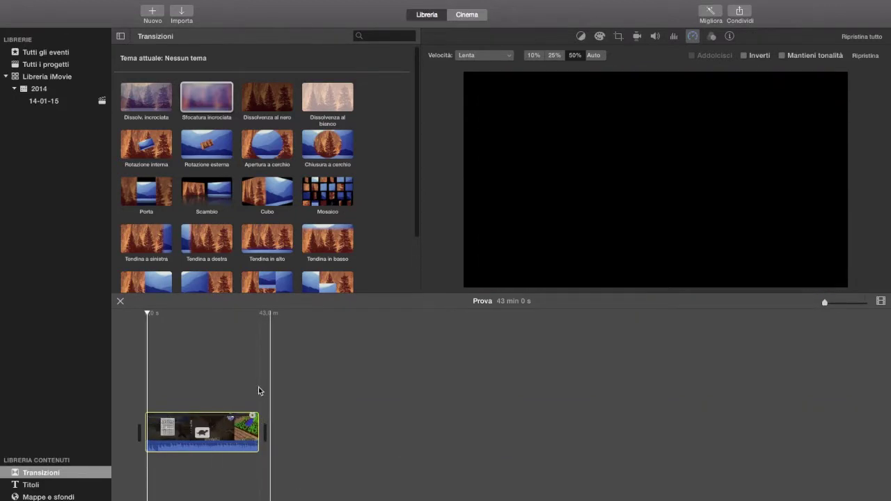
pyautogui.press('super+z')
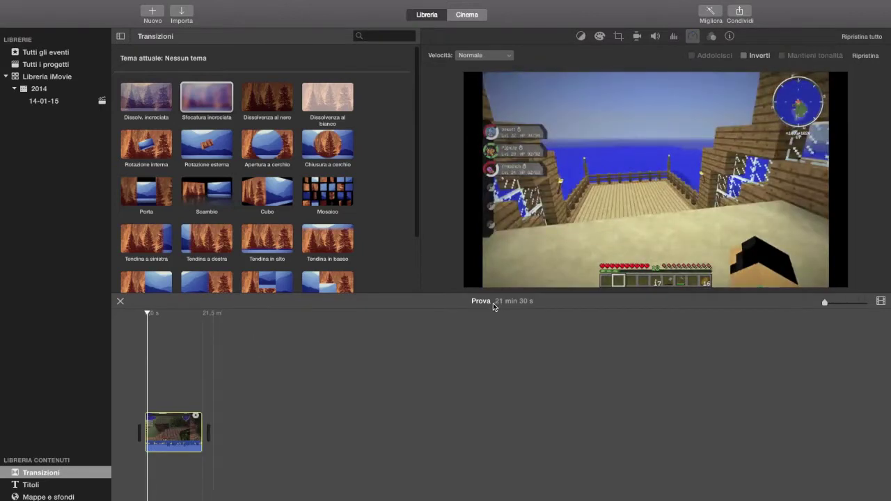
# Slow the whole clip down again with the Lenta speed at 50%.
pyautogui.click(500, 59)
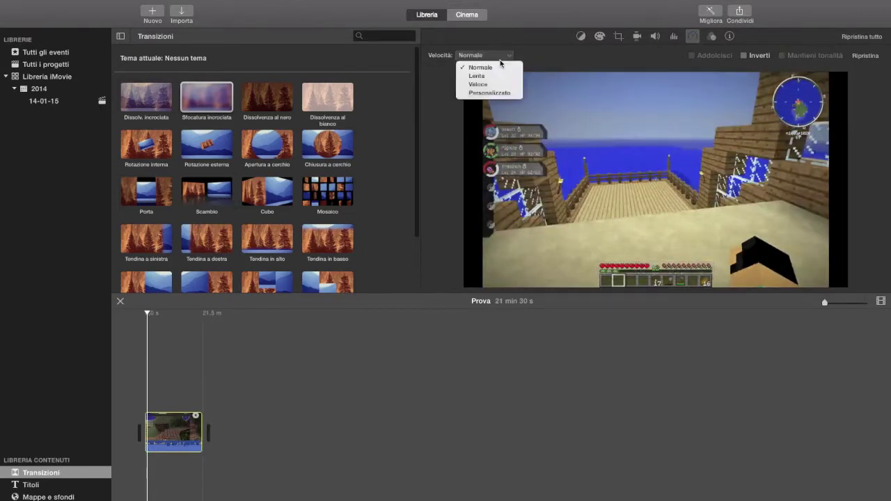
pyautogui.click(503, 74)
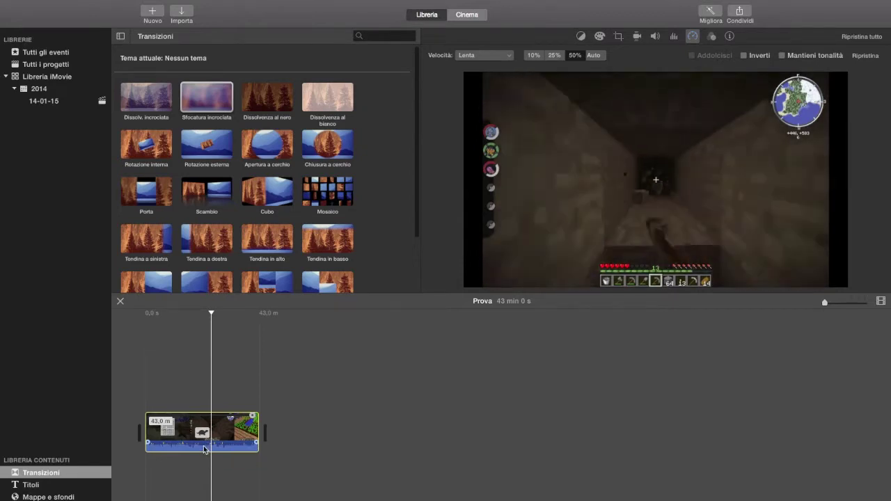
pyautogui.moveTo(463, 106)
# Set the whole clip's speed to Veloce at 2x, preview it and return the speed to Normale.
pyautogui.click(484, 55)
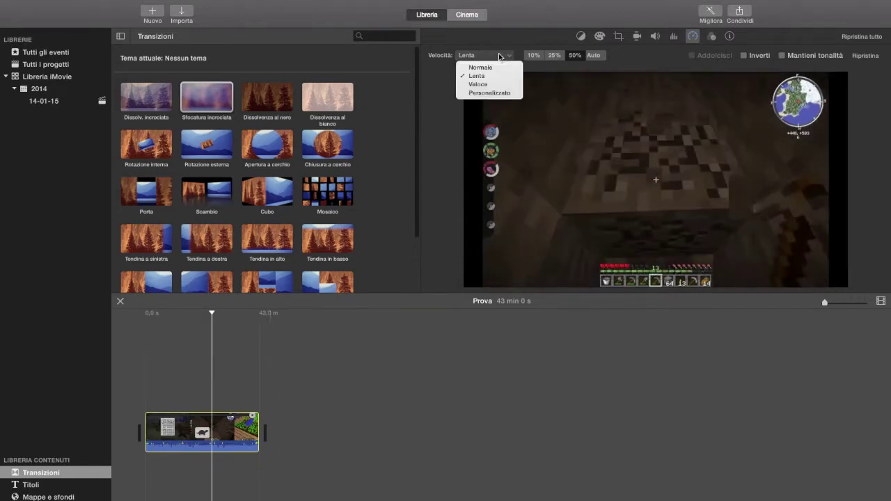
pyautogui.click(480, 85)
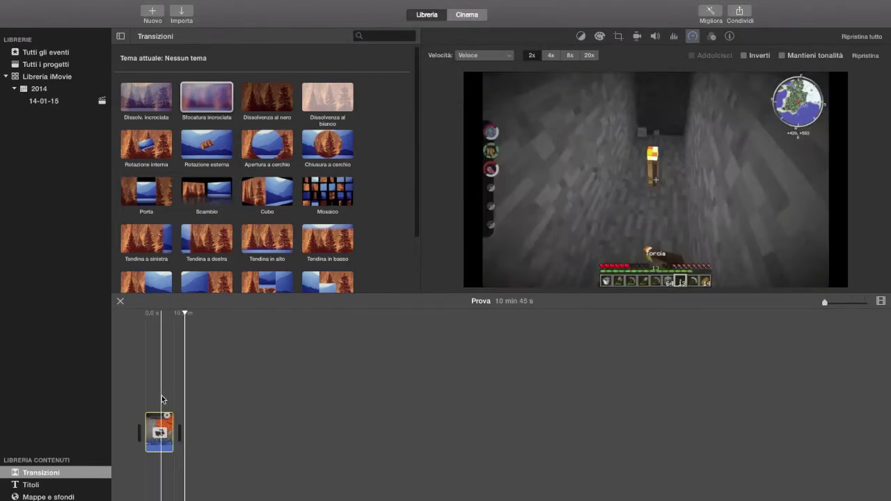
pyautogui.press('space')
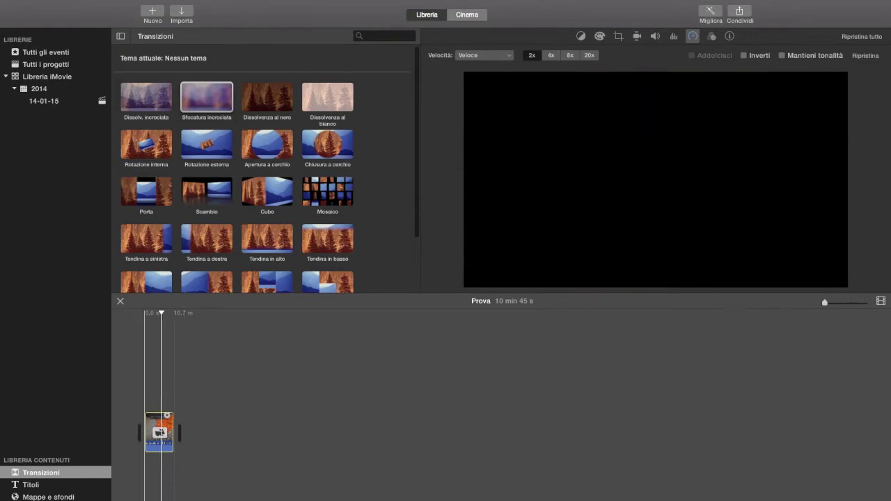
pyautogui.moveTo(856, 303); pyautogui.dragTo(840, 304)
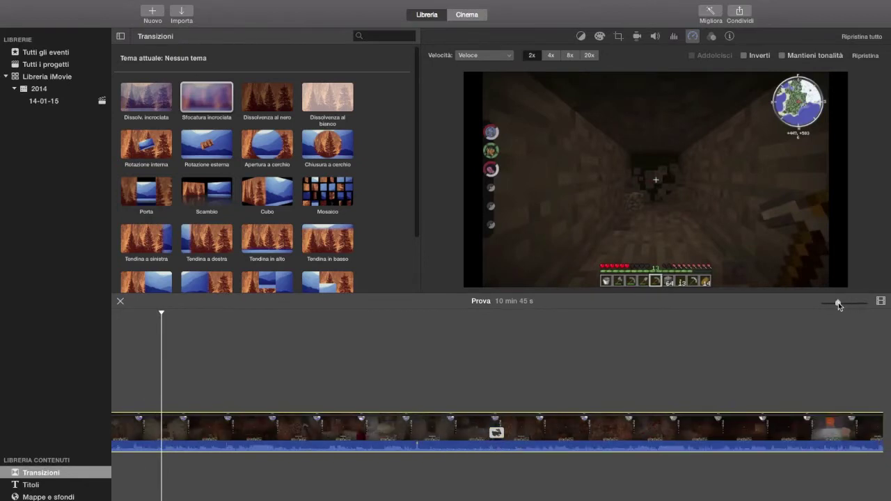
pyautogui.click(465, 55)
pyautogui.click(480, 83)
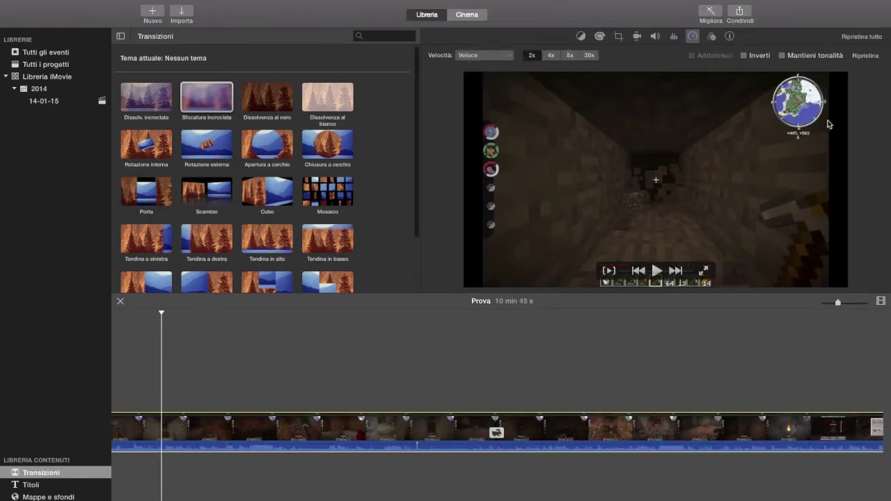
pyautogui.moveTo(843, 302); pyautogui.dragTo(811, 304)
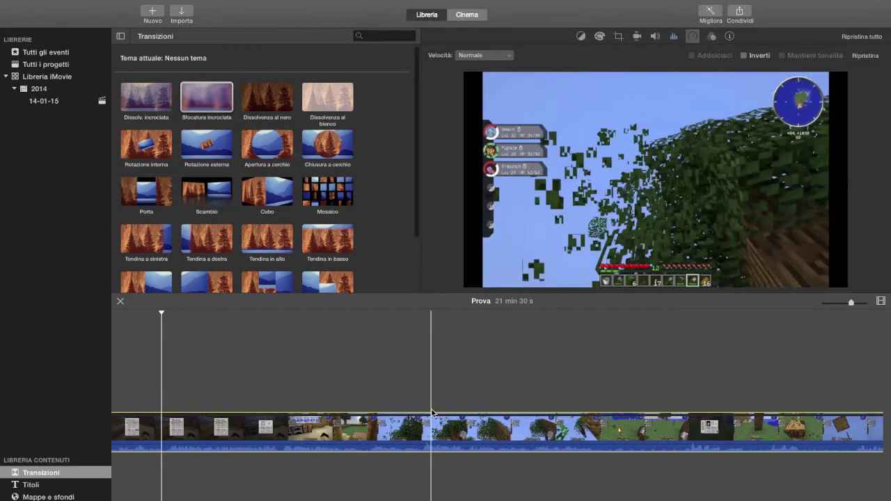
# Split the clip at two points to isolate a segment about 7.3 s long in the tree scene.
pyautogui.click(360, 426)
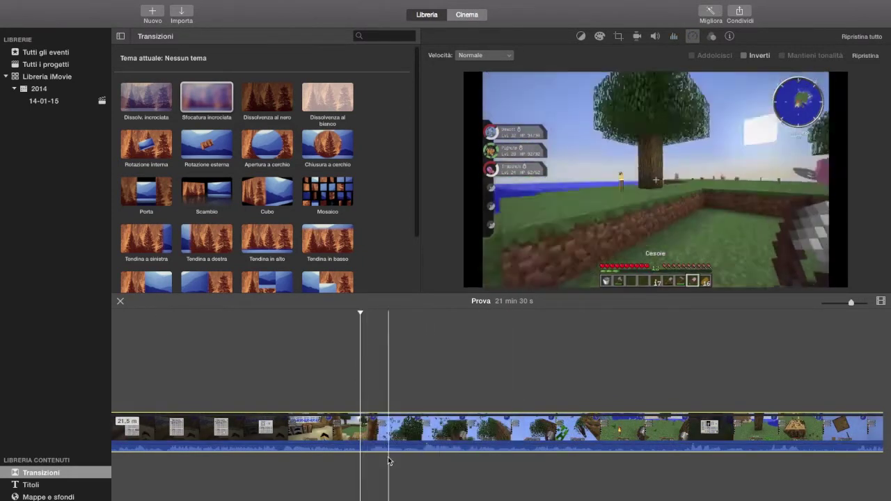
pyautogui.rightClick(360, 426)
pyautogui.click(376, 458)
pyautogui.rightClick(524, 426)
pyautogui.click(547, 432)
# Set the speed of the isolated middle segment to Lenta.
pyautogui.click(465, 428)
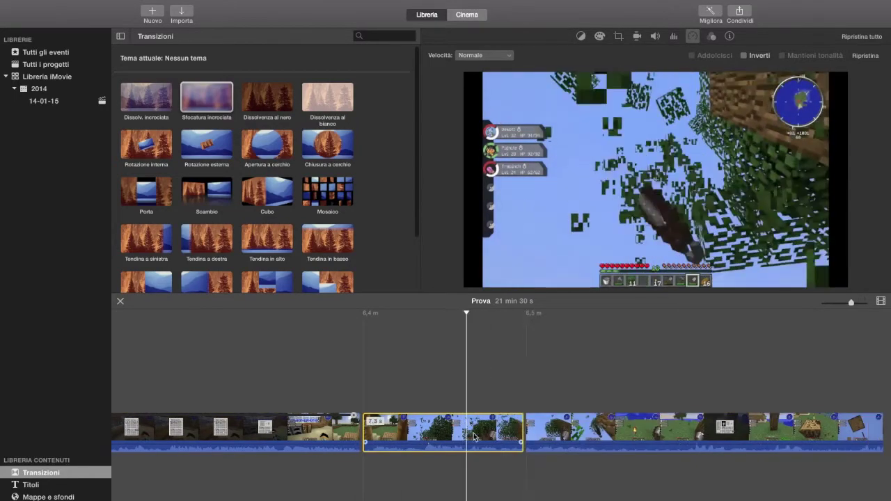
pyautogui.click(484, 55)
pyautogui.click(477, 75)
# Set the middle segment's speed to Veloce at 2x and play it back.
pyautogui.click(484, 55)
pyautogui.click(485, 86)
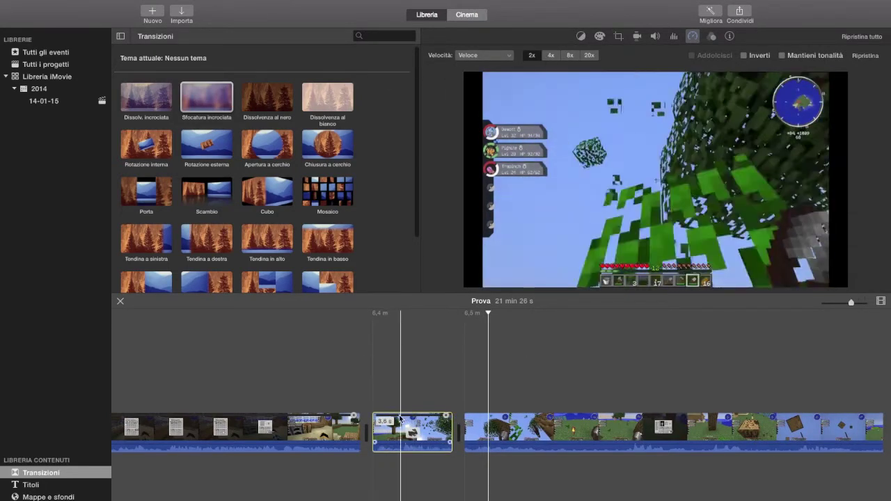
pyautogui.press('space')
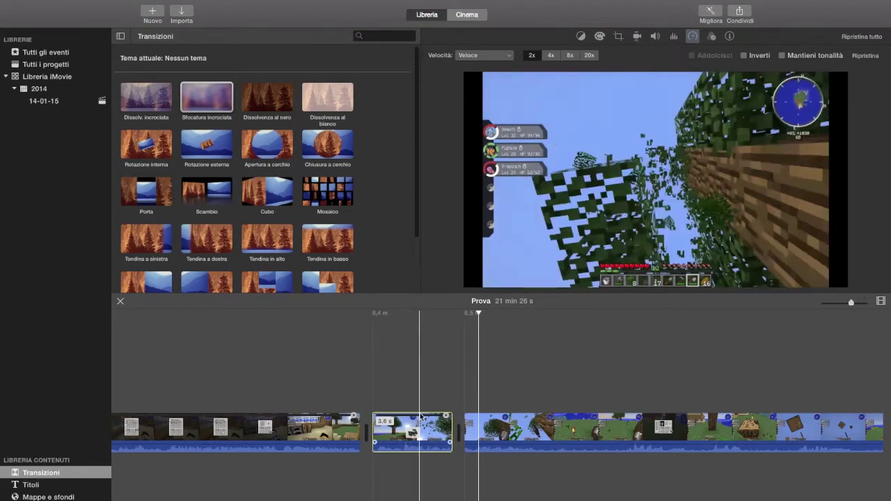
# Raise the middle segment's speed to 4x, preview it and extend its end to make it about 10.8 s long.
pyautogui.click(558, 56)
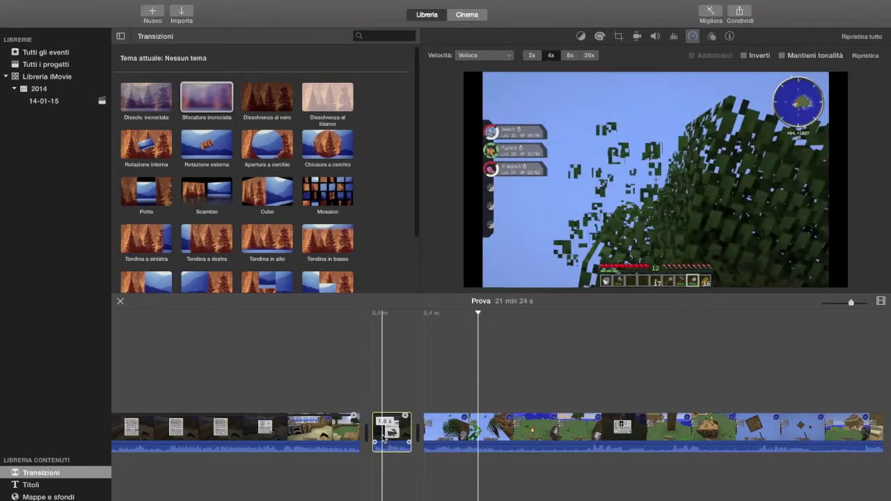
pyautogui.press('space')
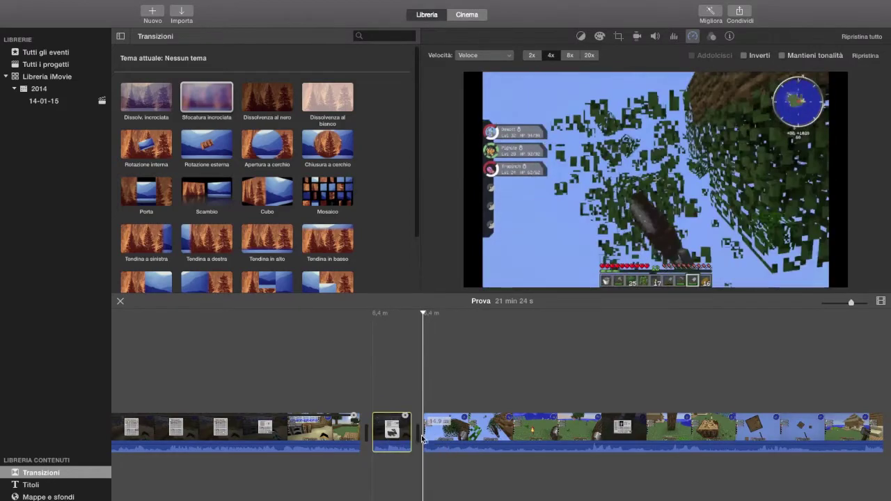
pyautogui.moveTo(412, 435); pyautogui.dragTo(621, 431)
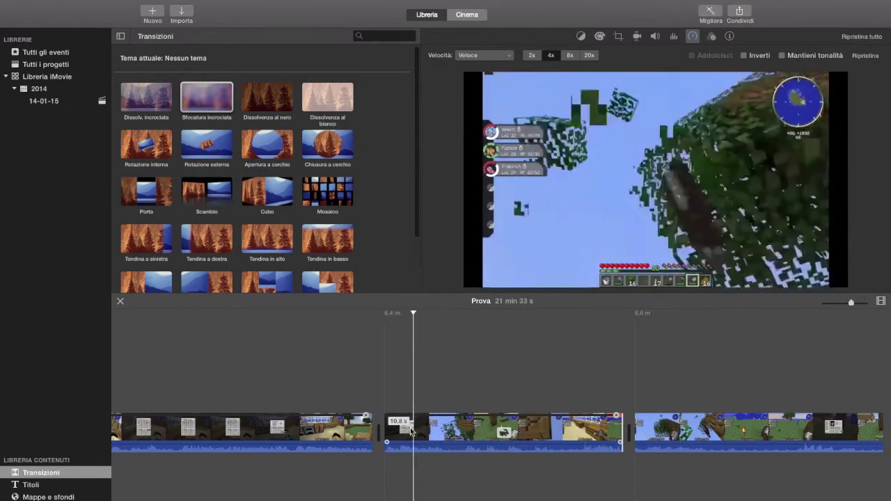
# Raise the middle segment's speed to 8x and play it back.
pyautogui.click(525, 424)
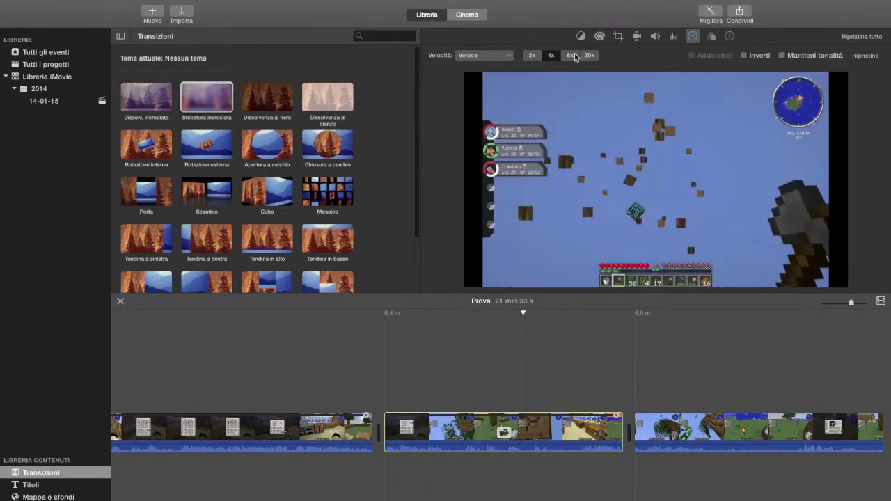
pyautogui.click(577, 55)
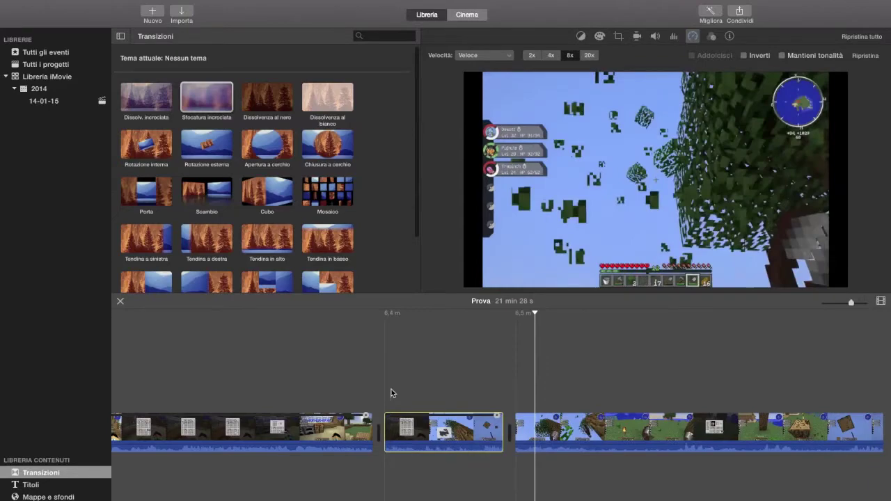
pyautogui.press('space')
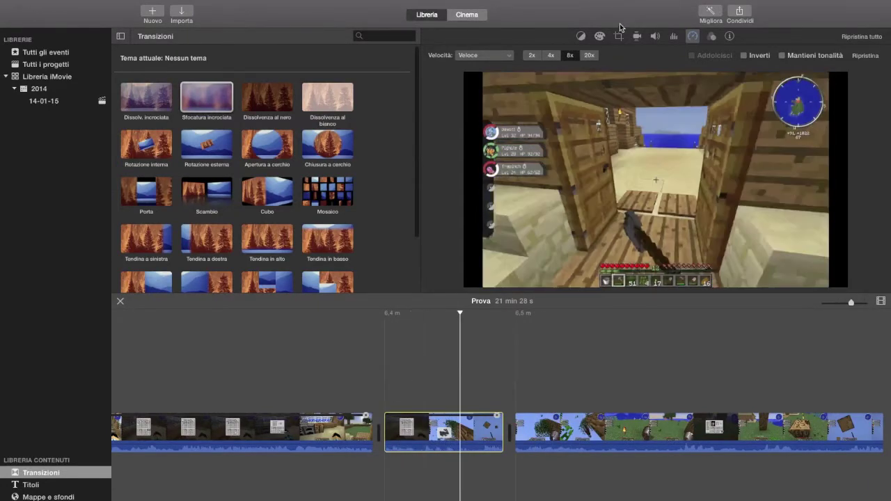
# Set the middle segment's speed to 20x, extend its end to make it about 17.0 s long and preview it.
pyautogui.click(589, 55)
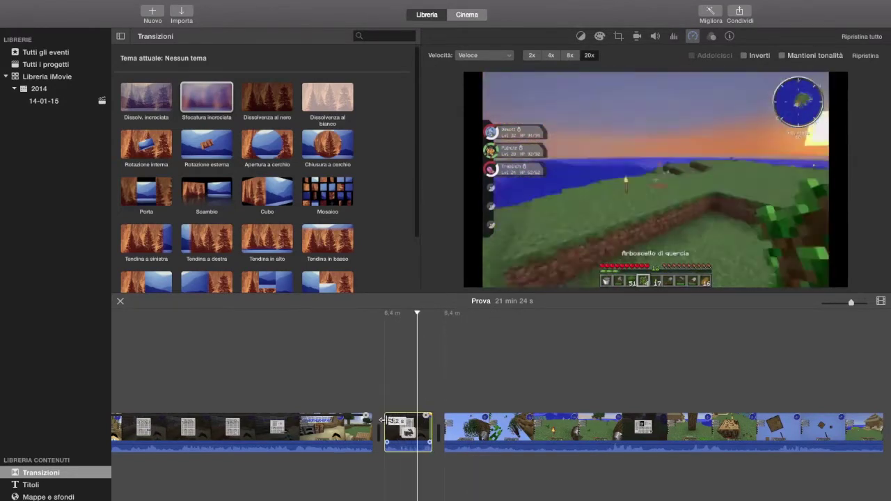
pyautogui.moveTo(430, 425); pyautogui.dragTo(778, 424)
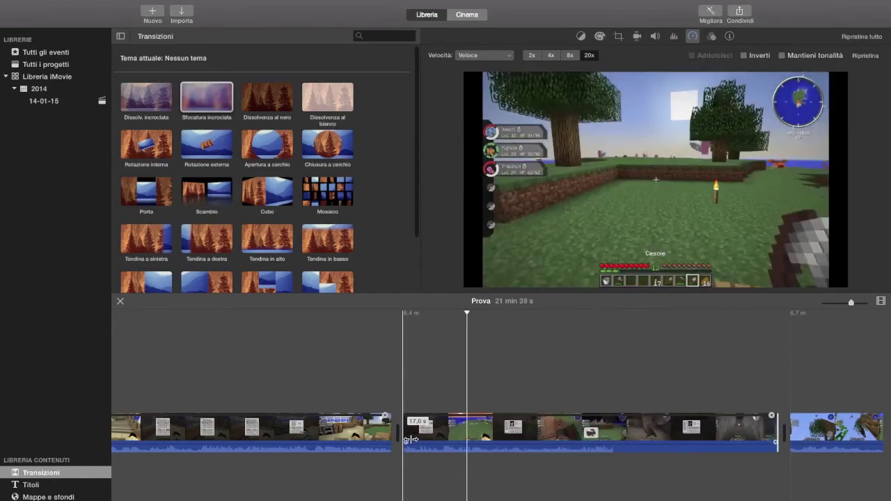
pyautogui.click(410, 439)
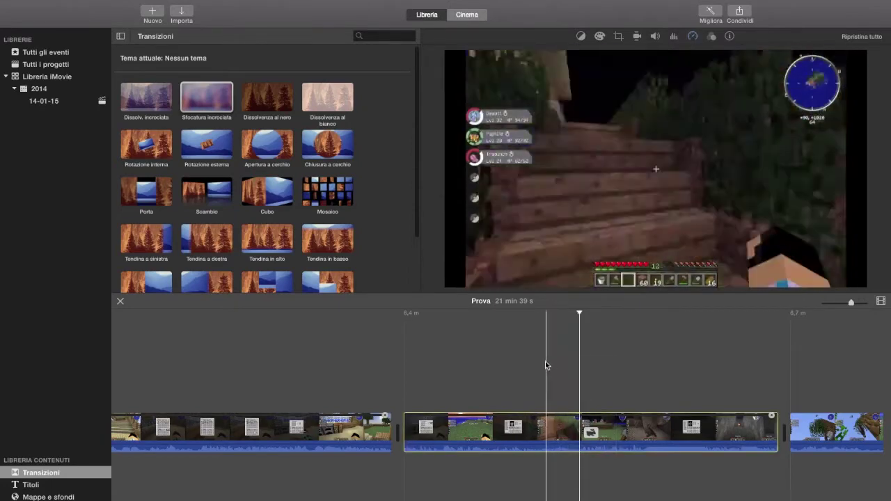
# Delete the 20x segment and split the following tree clip to isolate a segment about 11.9 s long.
pyautogui.press('Delete')
pyautogui.rightClick(666, 428)
pyautogui.click(679, 458)
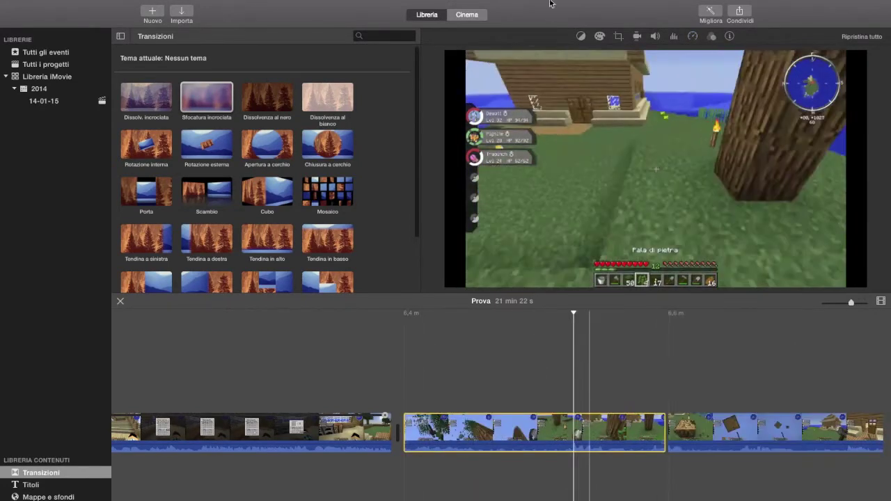
# Set the new tree segment's speed to Lenta and try the 10%, 25%, 50% and Auto presets.
pyautogui.click(693, 36)
pyautogui.click(484, 55)
pyautogui.click(492, 78)
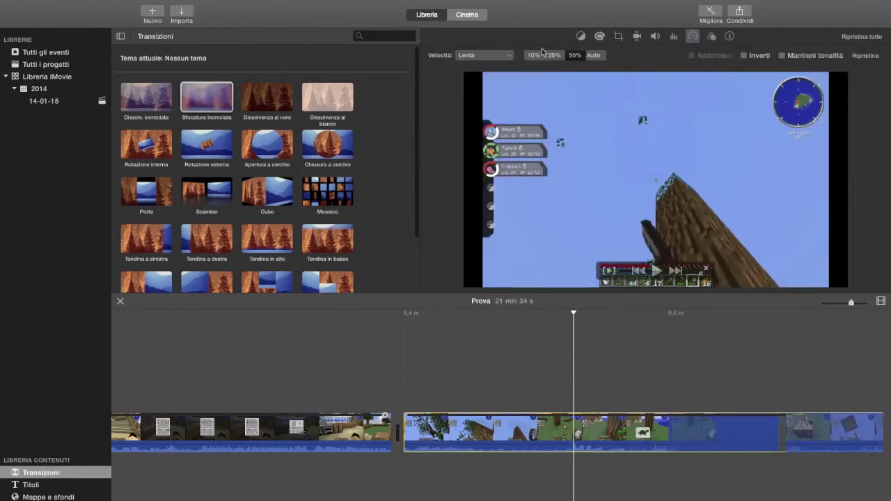
pyautogui.click(534, 55)
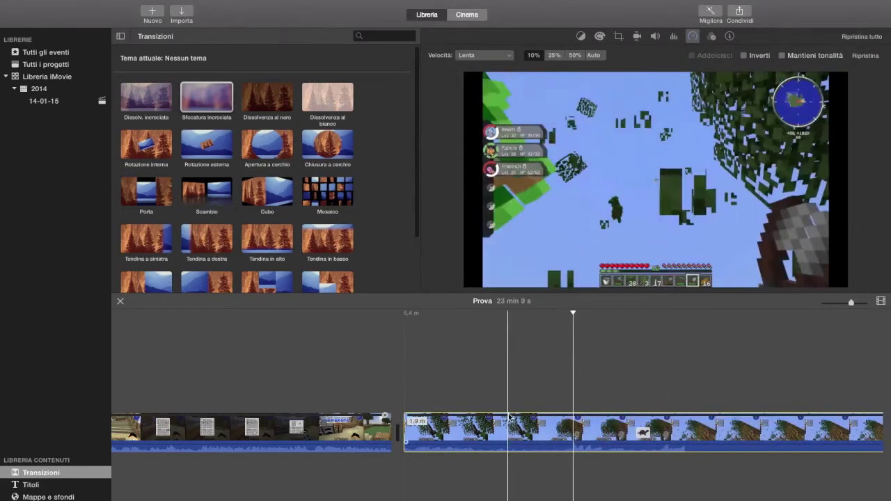
pyautogui.click(555, 55)
pyautogui.click(575, 55)
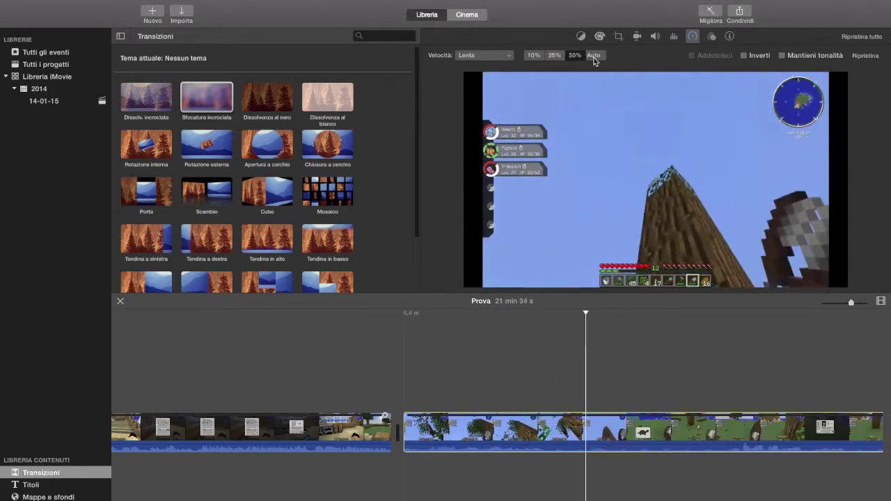
pyautogui.click(593, 56)
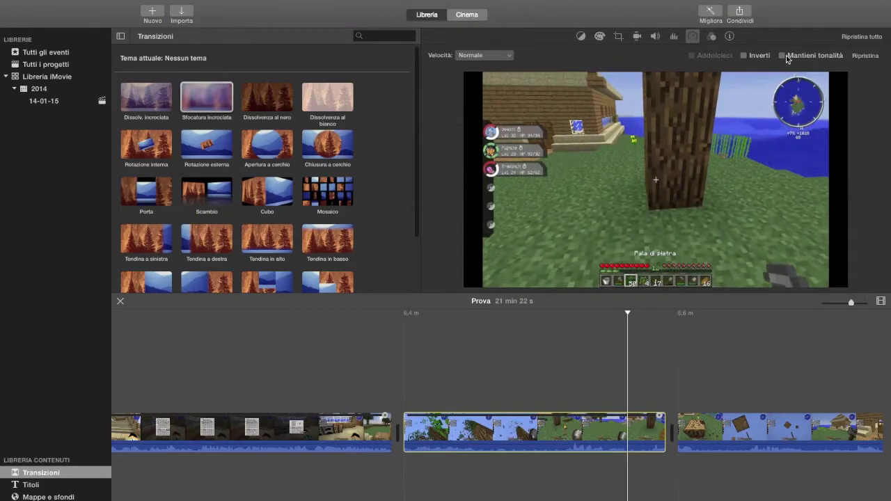
# Set the tree segment's speed to Veloce at 2x and compare its playback with Mantieni tonalità off and on.
pyautogui.click(484, 56)
pyautogui.click(484, 68)
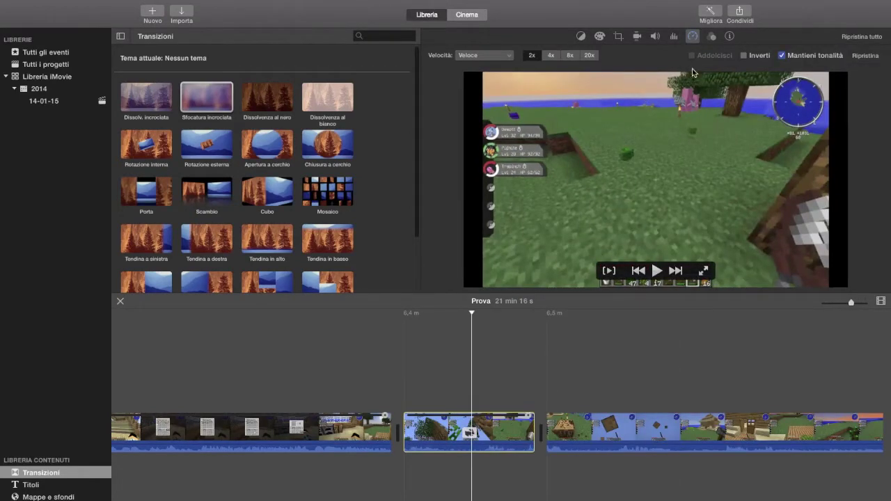
pyautogui.click(782, 56)
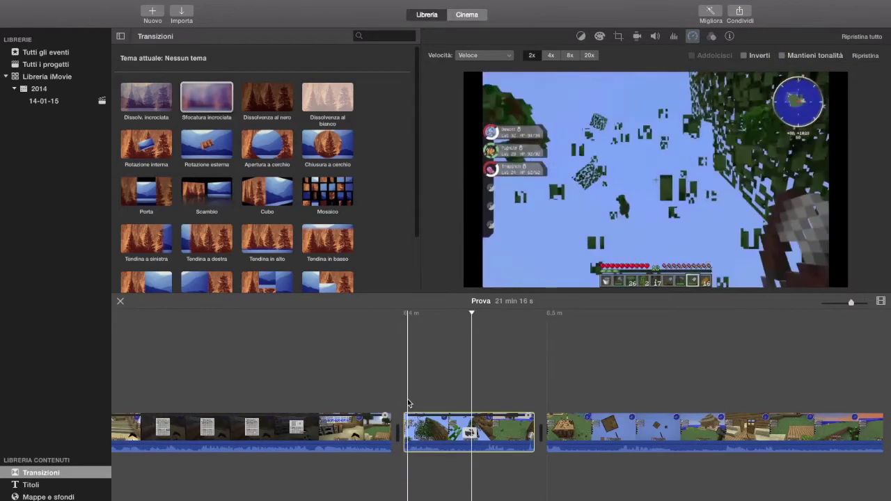
pyautogui.press('space')
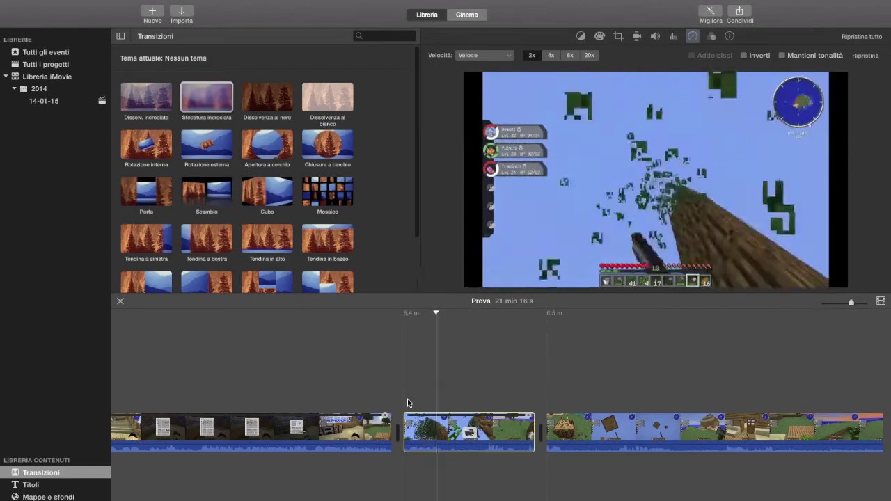
pyautogui.click(782, 56)
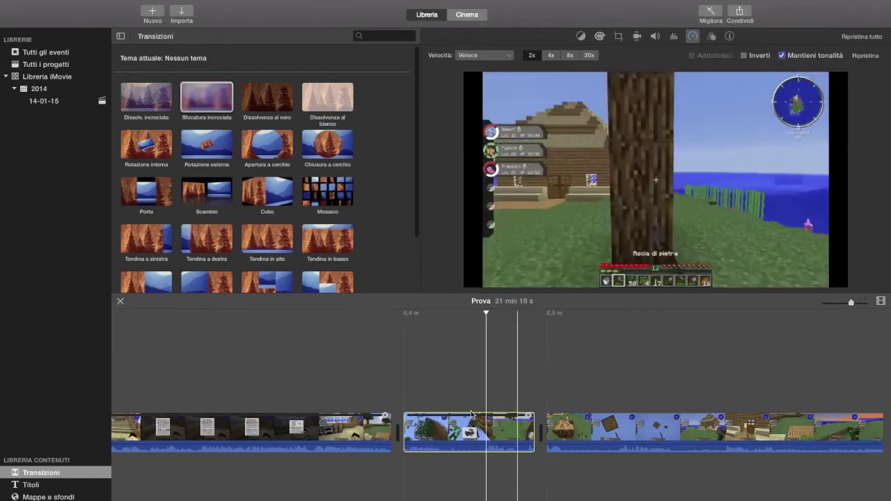
pyautogui.click(421, 362)
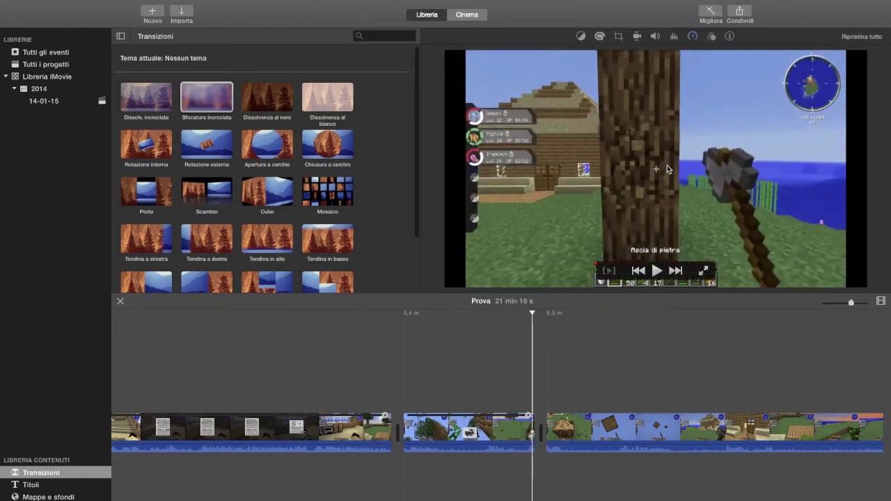
# Try reversing the tree segment at Normale speed with Inverti, preview it and turn Inverti off again.
pyautogui.click(693, 35)
pyautogui.click(744, 55)
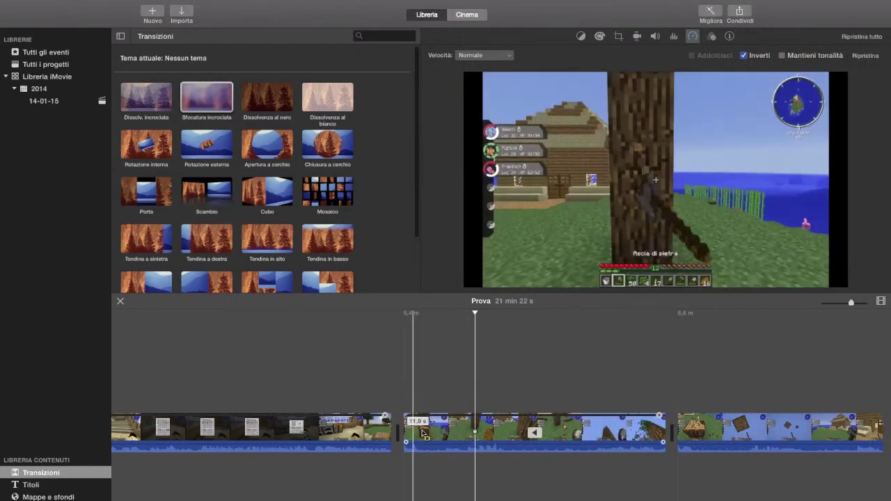
pyautogui.click(752, 59)
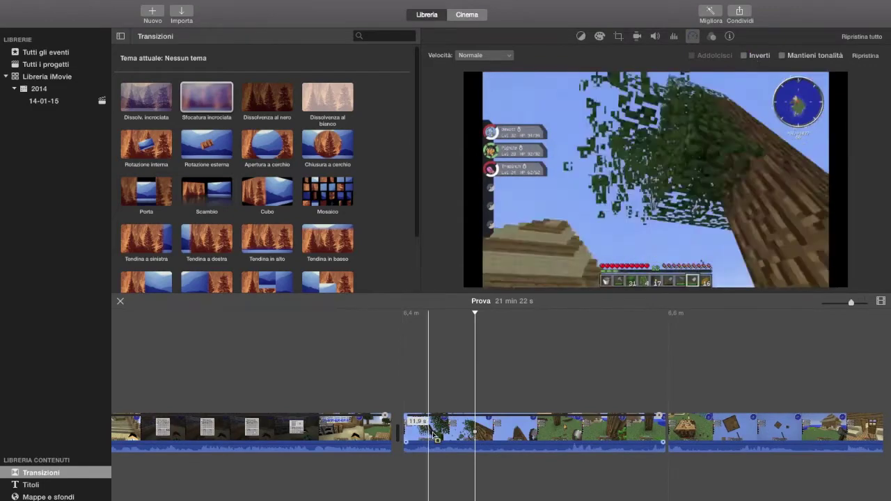
pyautogui.click(743, 55)
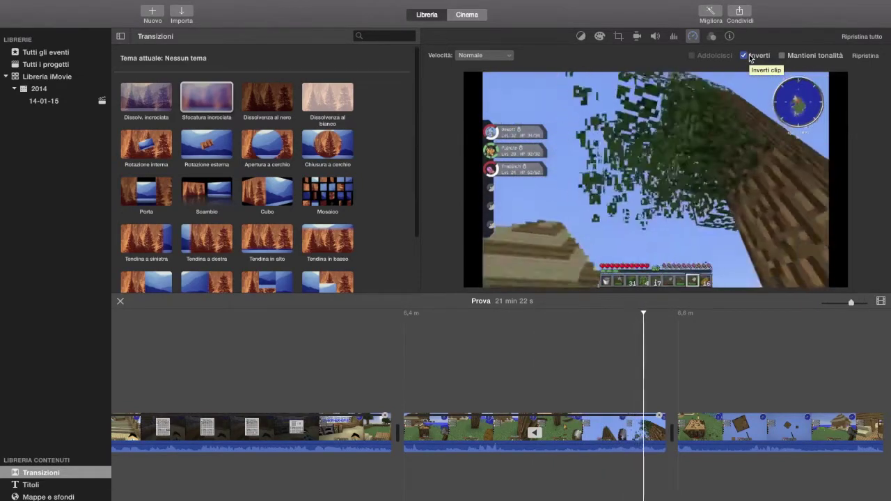
pyautogui.click(749, 55)
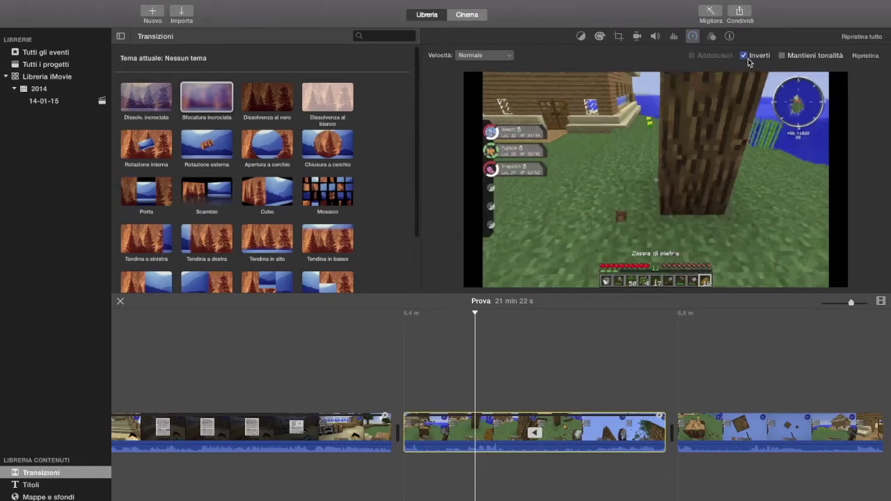
pyautogui.click(748, 60)
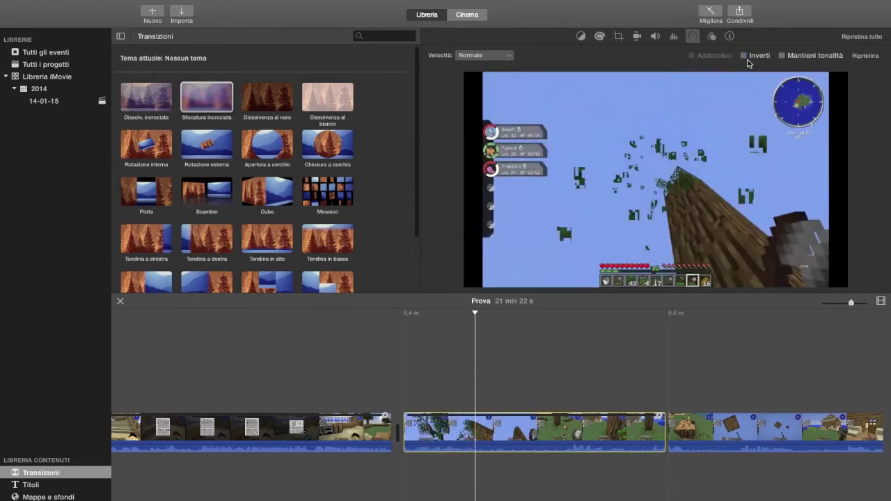
# Set the tree segment's speed to Personalizzato at 5%, play it back and reopen its speed settings.
pyautogui.click(490, 55)
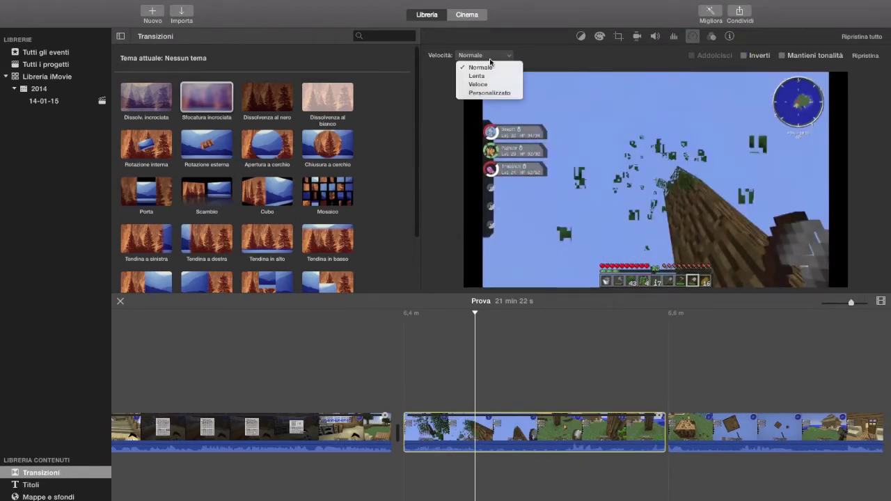
pyautogui.click(490, 92)
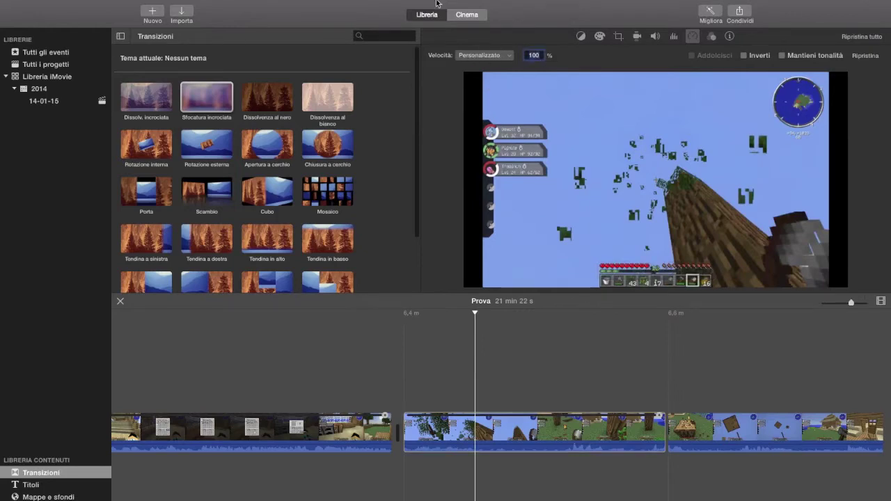
pyautogui.write('5')
pyautogui.press('Return')
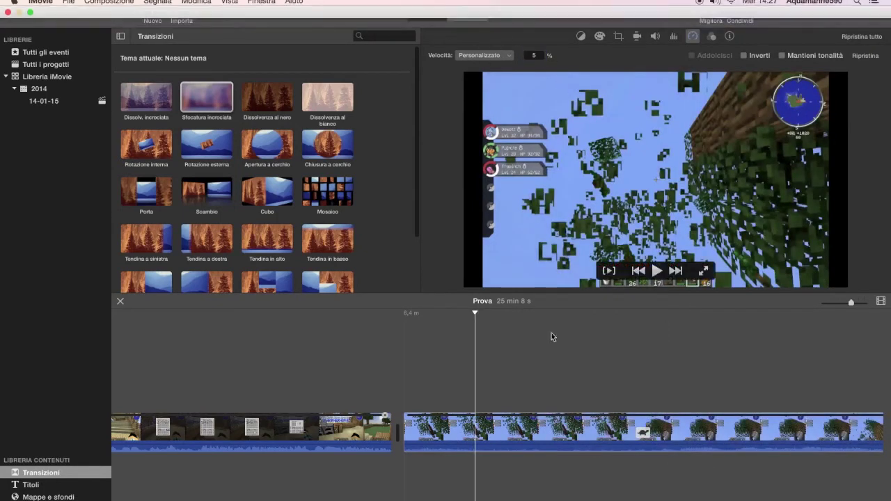
pyautogui.click(552, 337)
pyautogui.click(491, 408)
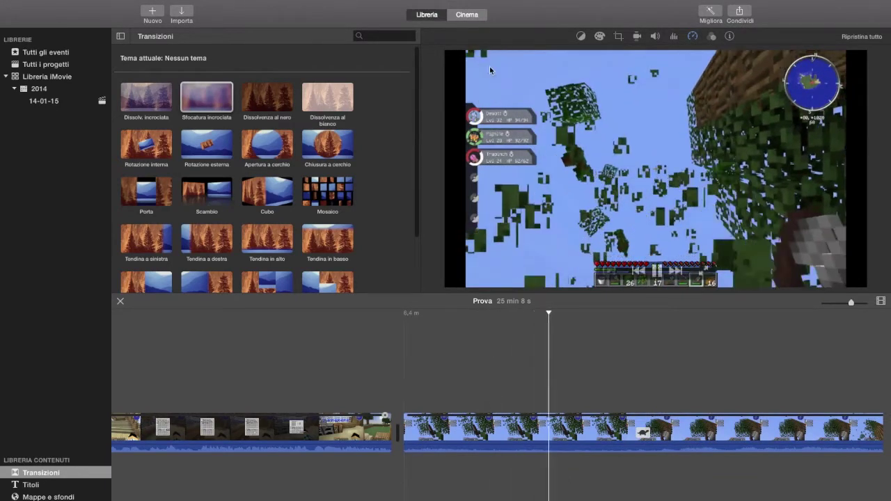
pyautogui.click(695, 38)
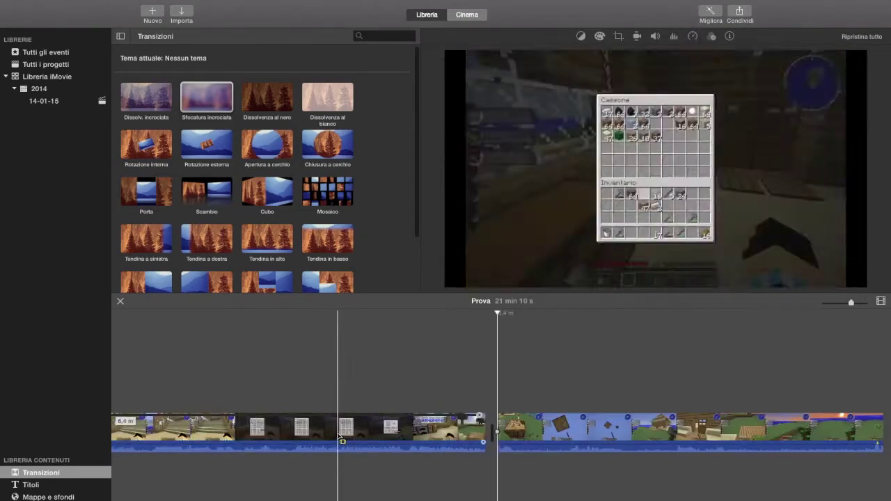
# Split the preceding clip at the chest scene to separate a segment about 9.8 s long from its end.
pyautogui.rightClick(339, 437)
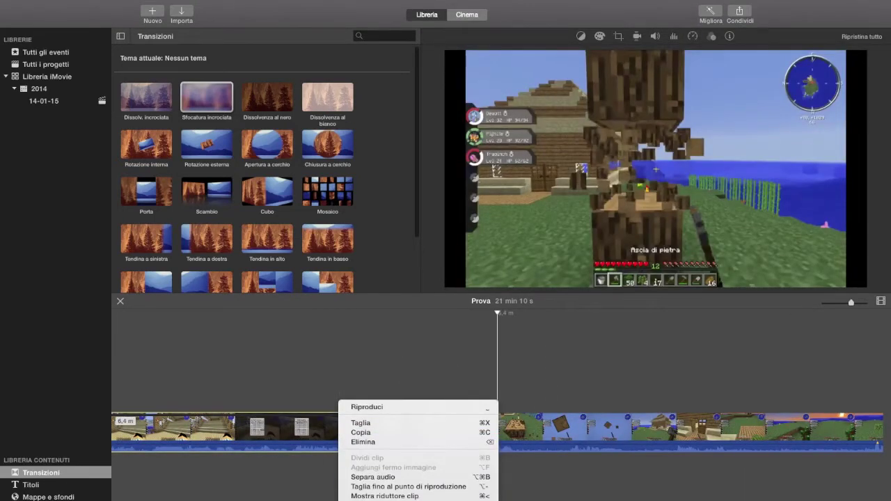
pyautogui.click(271, 387)
pyautogui.click(271, 387)
pyautogui.rightClick(268, 438)
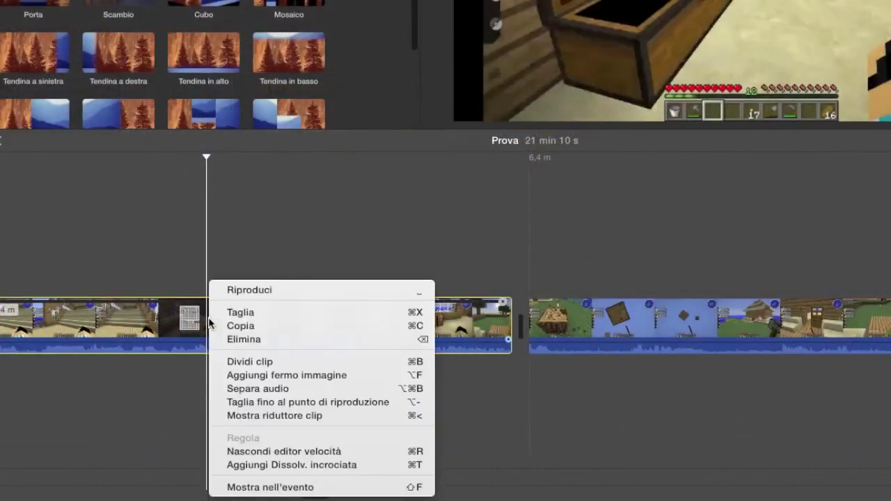
pyautogui.click(237, 375)
# Show the speed editor on the chest segment, speed it up by shortening its duration and play it back.
pyautogui.rightClick(324, 324)
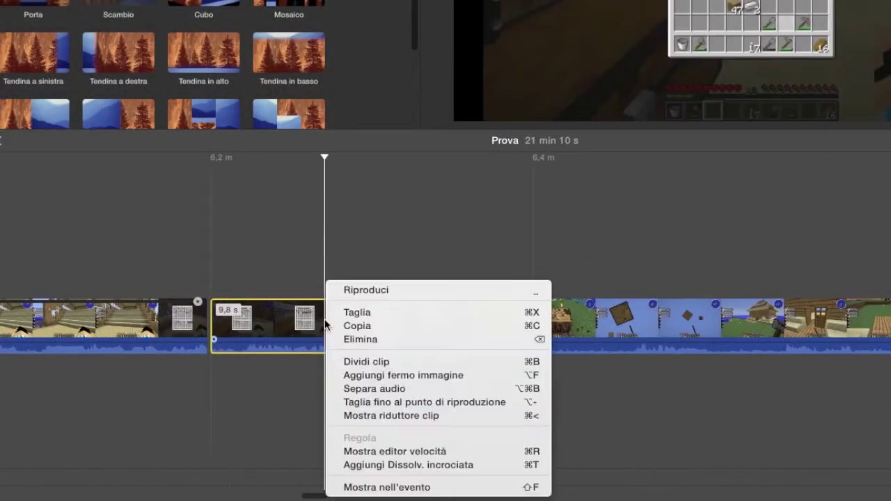
pyautogui.click(381, 452)
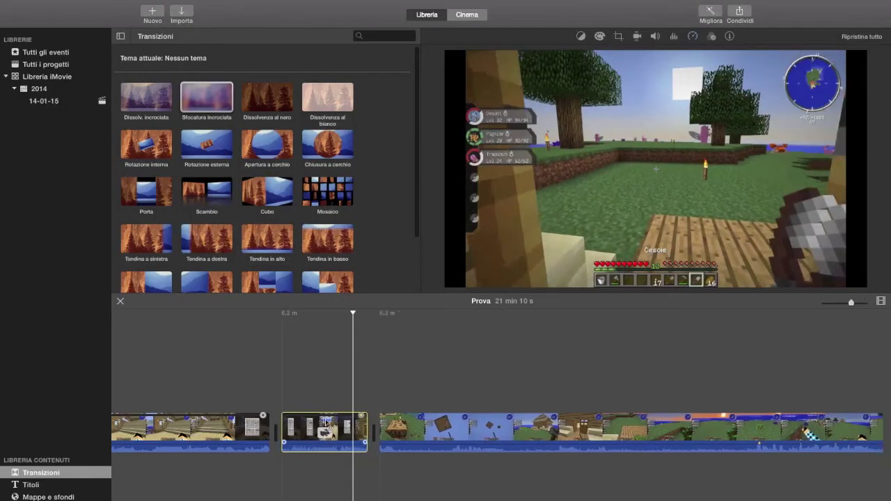
pyautogui.moveTo(363, 416); pyautogui.dragTo(298, 417)
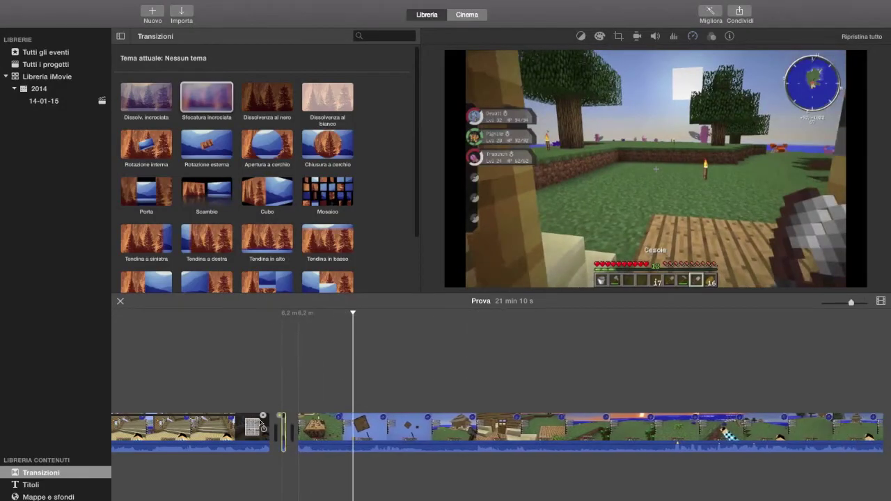
pyautogui.click(280, 394)
pyautogui.press('space')
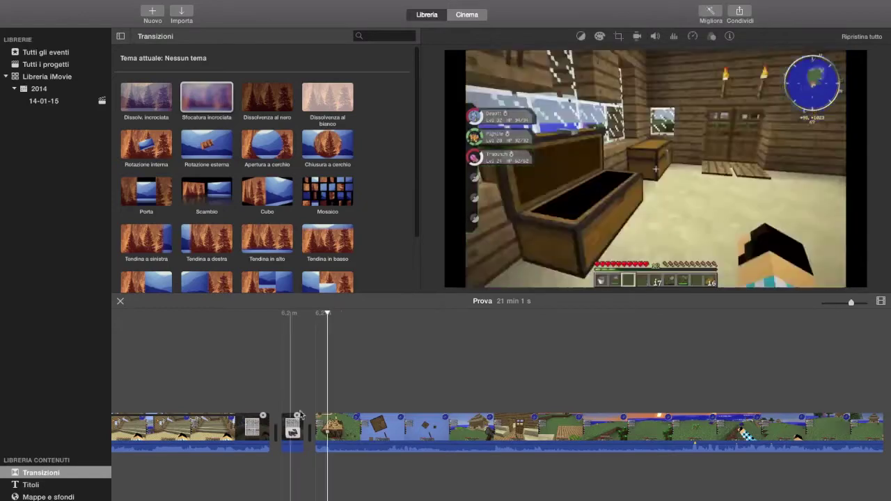
# Delete the sped-up chest segment and undo the removal of the long clip that follows it.
pyautogui.press('Delete')
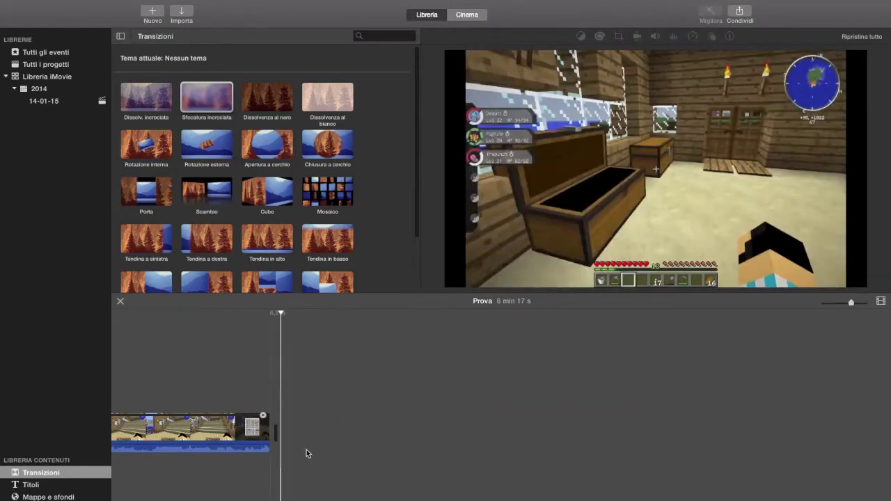
pyautogui.press('super+z')
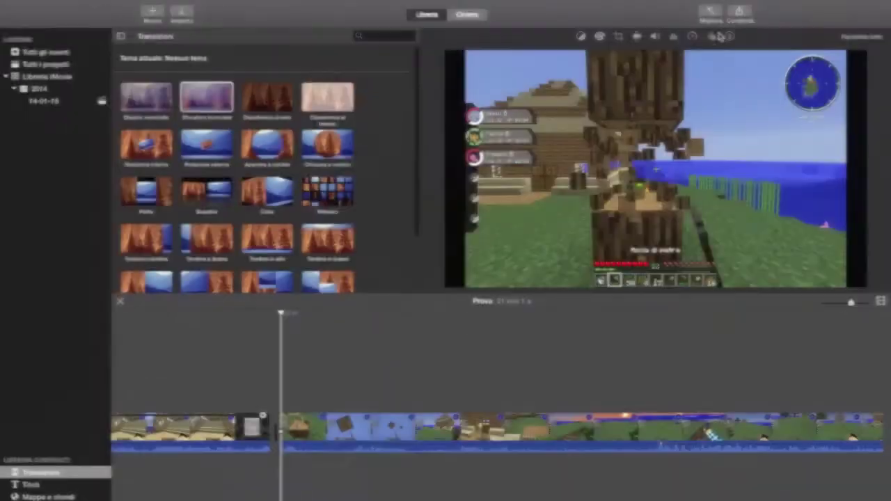
# Split the long clip where the sunset scene begins and apply the Capovolto video effect to the segment before the cut.
pyautogui.click(711, 36)
pyautogui.click(657, 416)
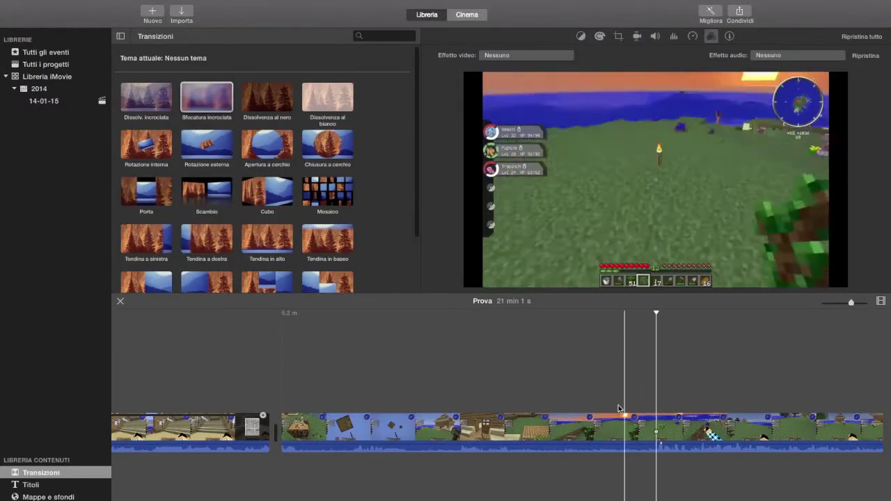
pyautogui.click(571, 428)
pyautogui.click(551, 55)
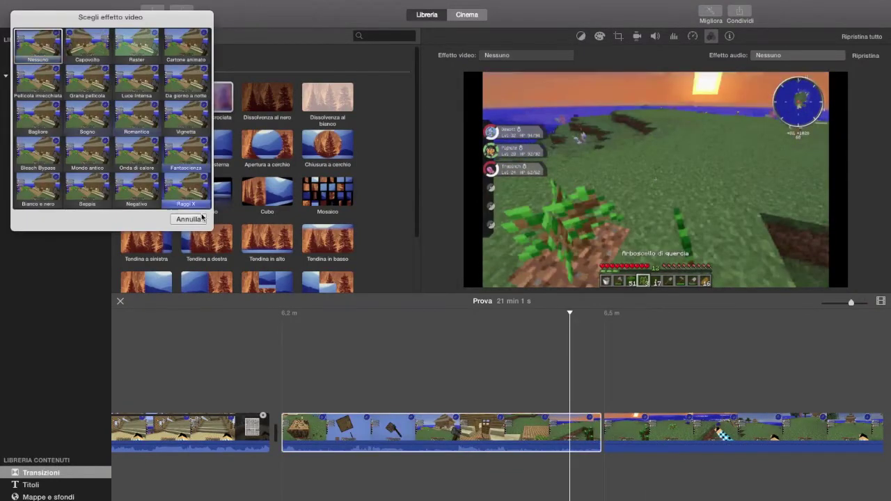
pyautogui.moveTo(171, 17); pyautogui.dragTo(478, 129)
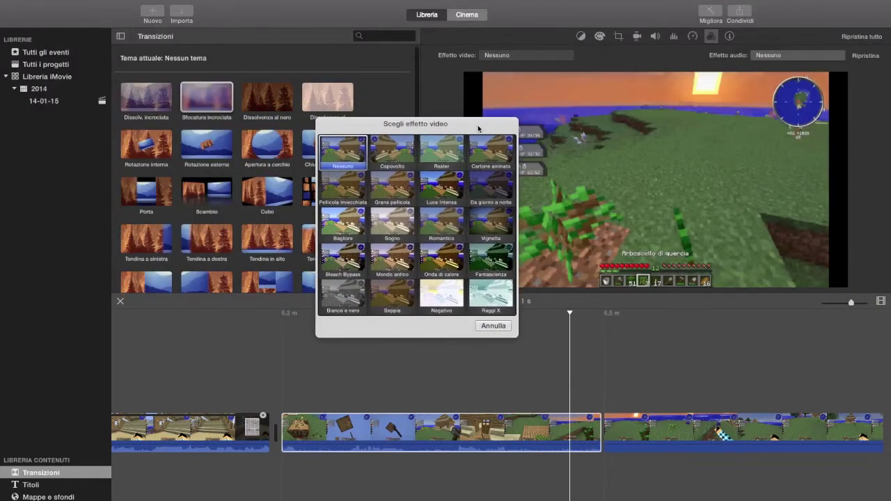
pyautogui.click(394, 154)
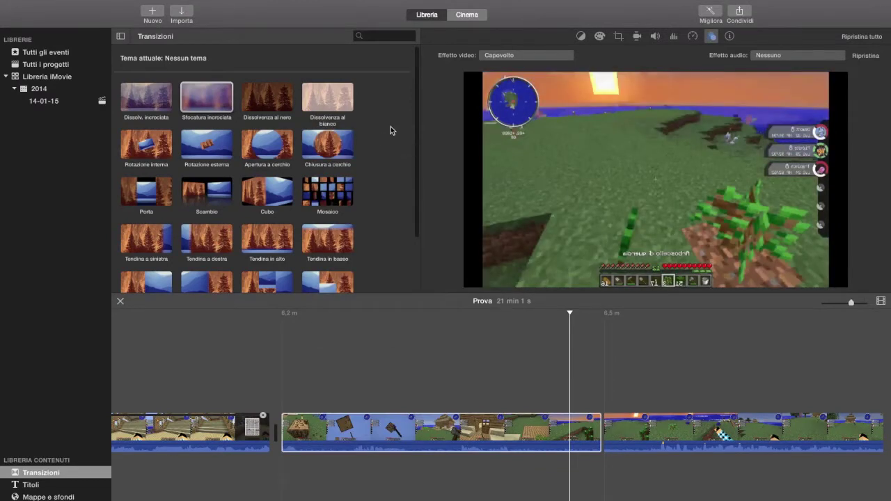
# Preview the other video effects on the flipped segment, play it back and open the audio effect choices.
pyautogui.click(549, 58)
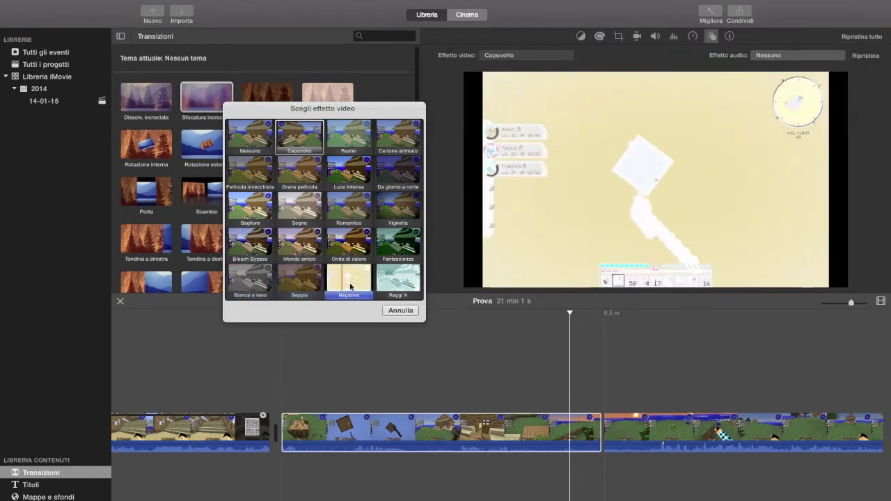
pyautogui.click(400, 311)
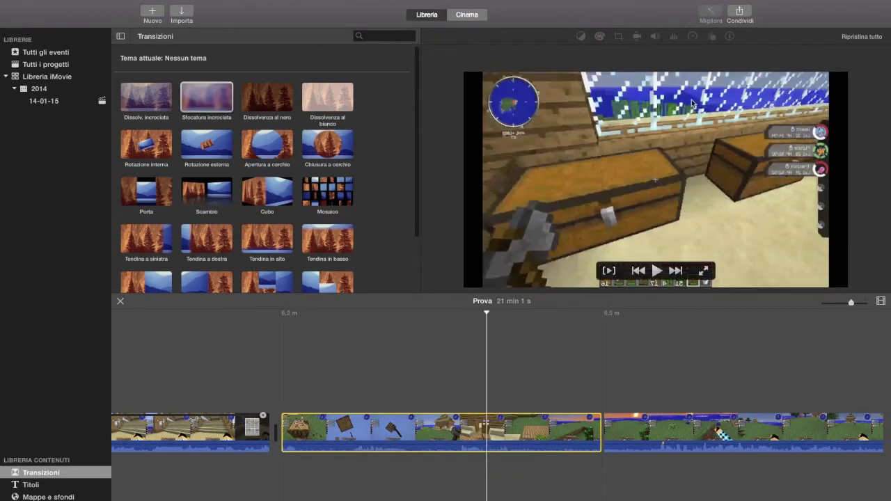
pyautogui.click(644, 432)
pyautogui.click(791, 55)
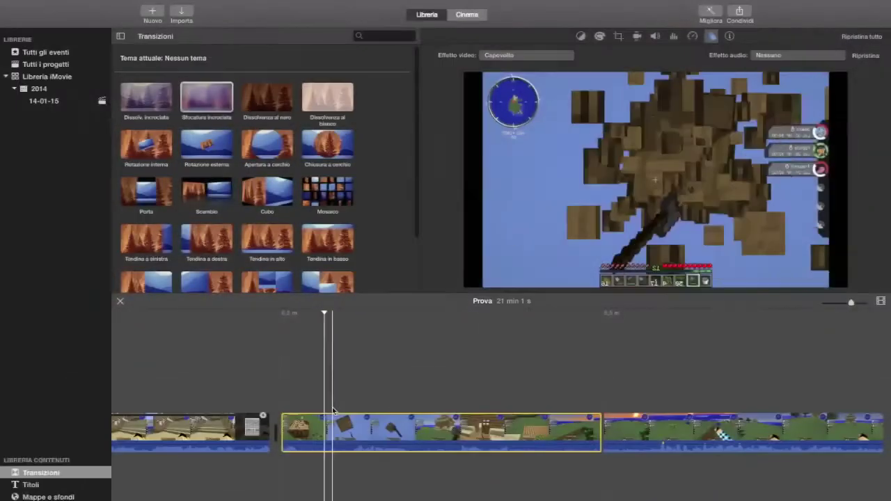
# Add a freeze frame near the start of the 14.5 s flipped segment and delete that freeze frame.
pyautogui.rightClick(335, 428)
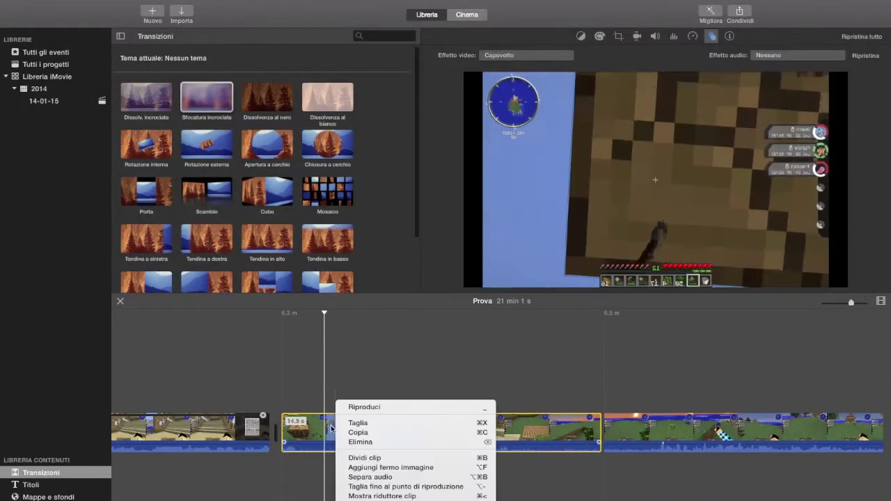
pyautogui.click(331, 428)
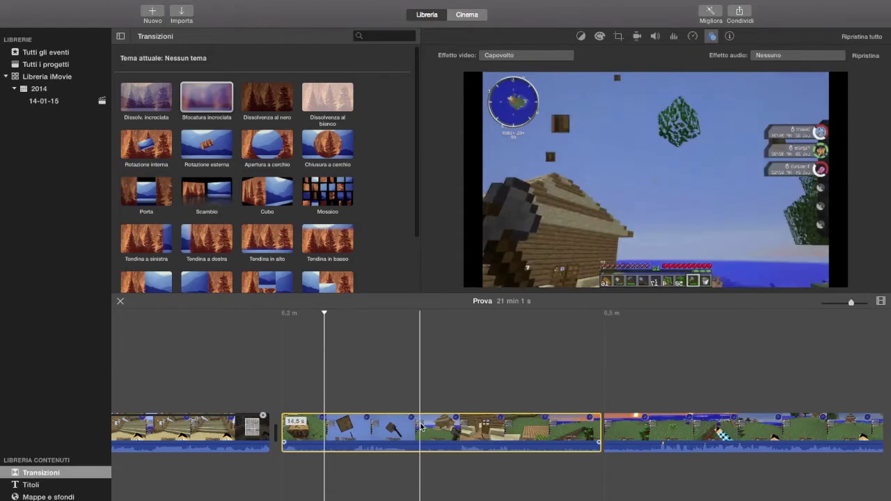
pyautogui.rightClick(403, 427)
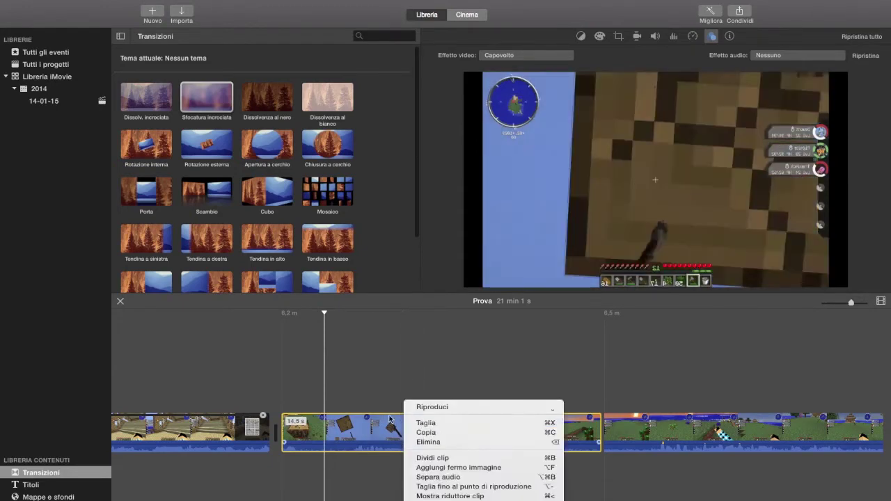
pyautogui.click(390, 419)
pyautogui.rightClick(393, 428)
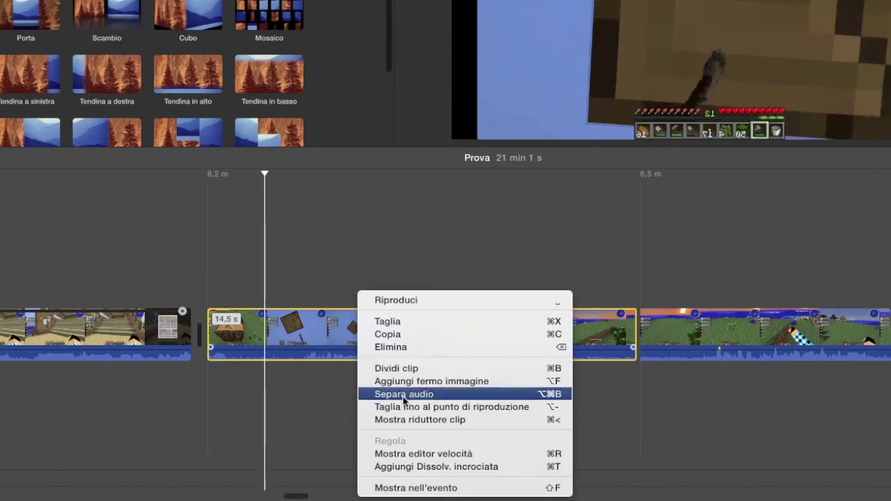
pyautogui.click(456, 385)
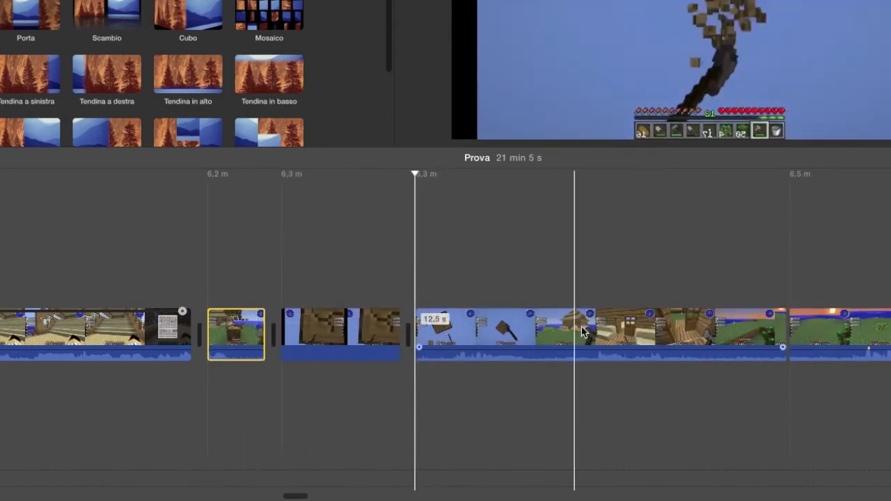
pyautogui.click(341, 327)
pyautogui.press('Delete')
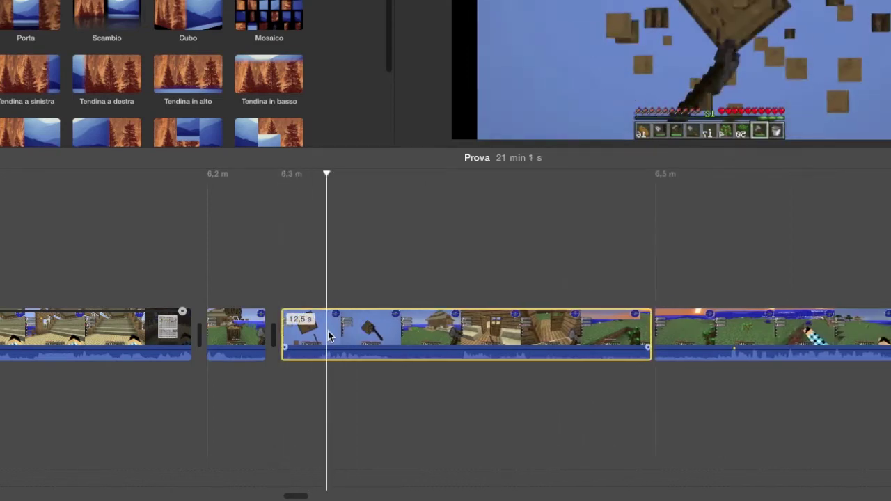
# Add another freeze frame within the 12.5 s flipped segment and remove it.
pyautogui.rightClick(328, 332)
pyautogui.click(358, 381)
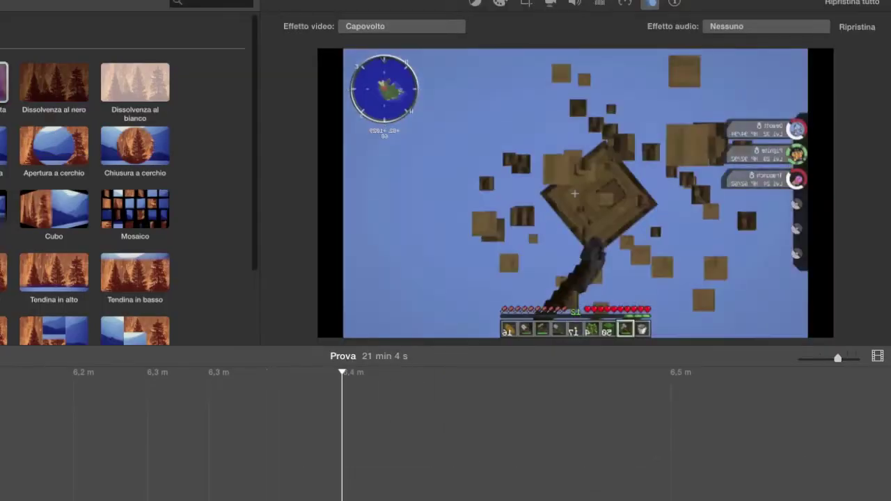
pyautogui.rightClick(277, 489)
pyautogui.click(310, 500)
# Separate the audio from the 10.9 s flipped segment.
pyautogui.rightClick(278, 489)
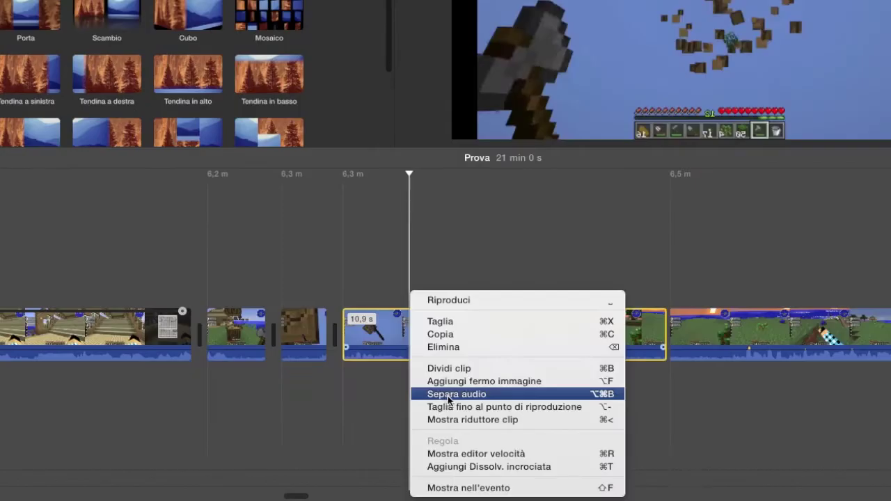
pyautogui.click(451, 394)
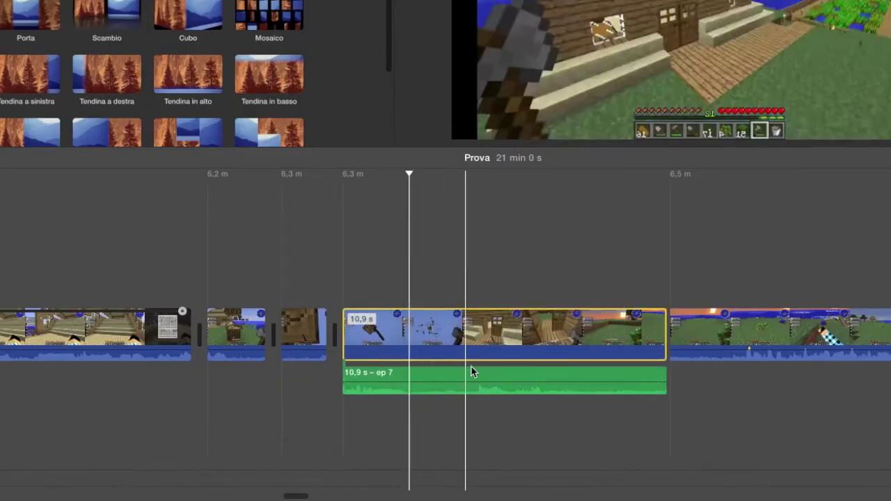
pyautogui.moveTo(628, 381); pyautogui.dragTo(629, 362)
# Show the clip trimmer for the last clip, extend the clip's start back to the intro and close the trimmer.
pyautogui.rightClick(341, 292)
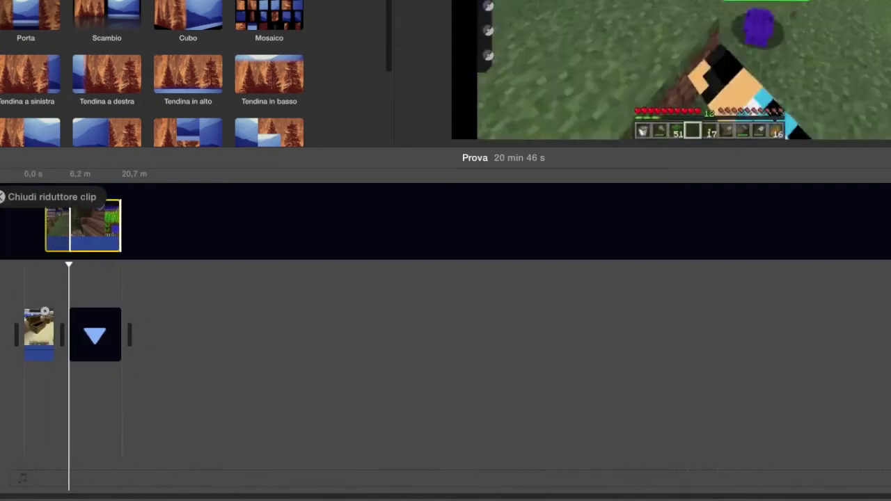
pyautogui.moveTo(101, 303); pyautogui.dragTo(35, 312)
pyautogui.moveTo(57, 223)
pyautogui.mouseDown()
pyautogui.moveTo(16, 211)
pyautogui.moveTo(45, 230)
pyautogui.mouseUp()
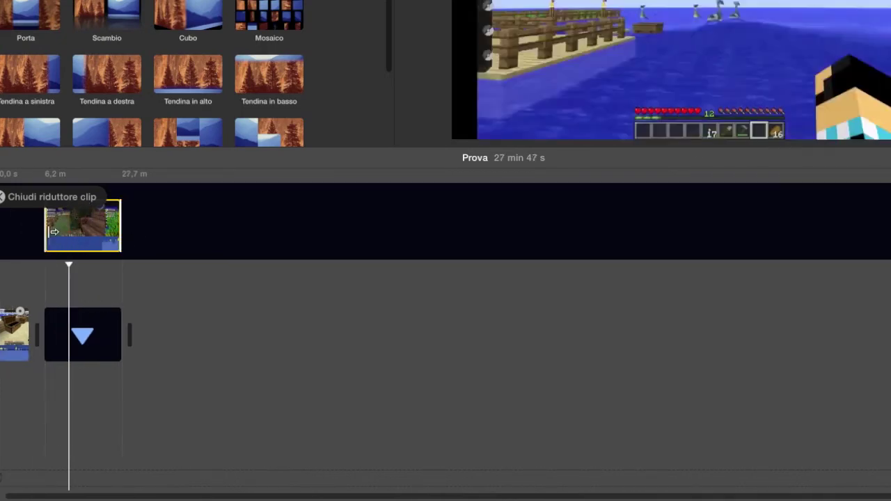
pyautogui.click(52, 197)
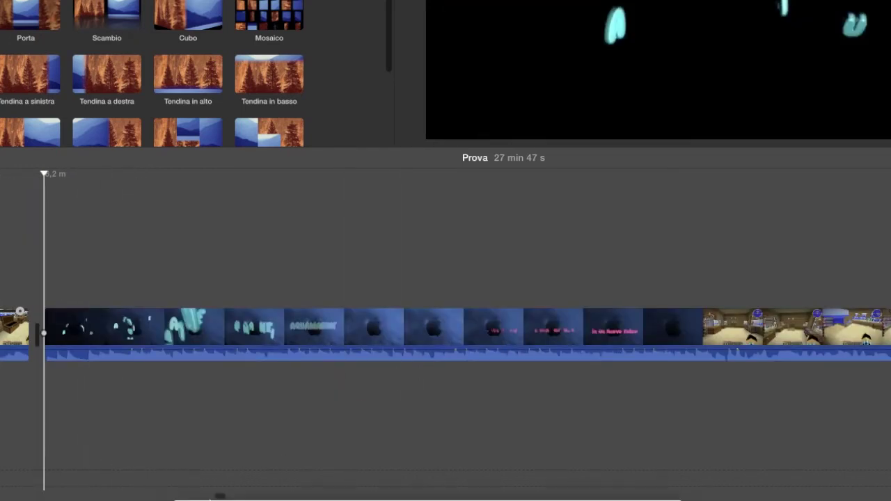
# Hide the speed editor on the clip that precedes the extended one.
pyautogui.scroll(5, 209, 487)
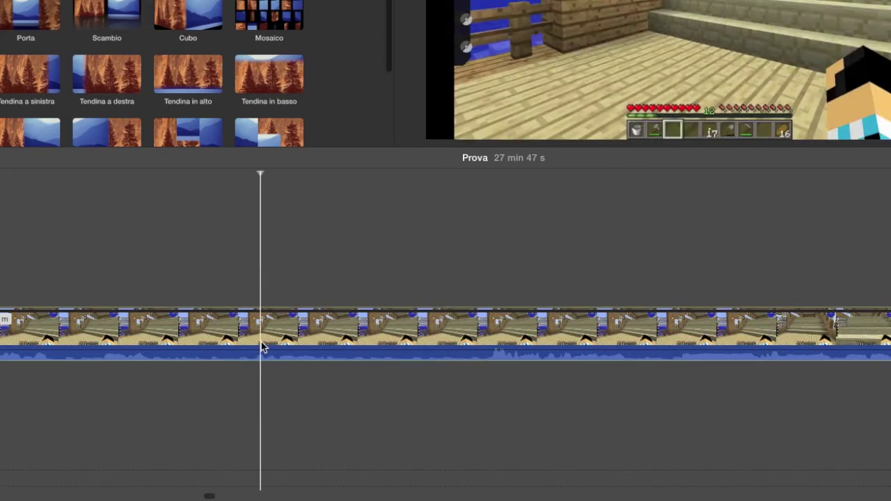
pyautogui.rightClick(262, 348)
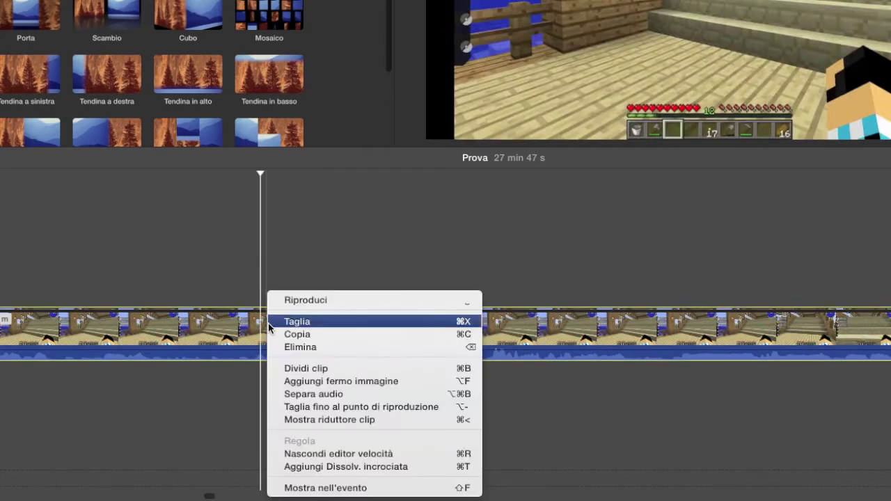
pyautogui.click(361, 453)
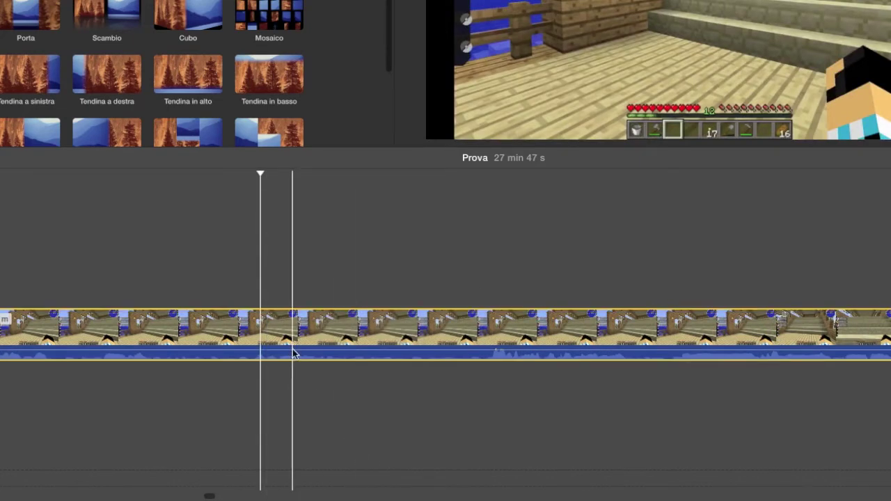
# Add a Dissolv. incrociata transition to the first clip and check it at the join with the following clip.
pyautogui.rightClick(297, 352)
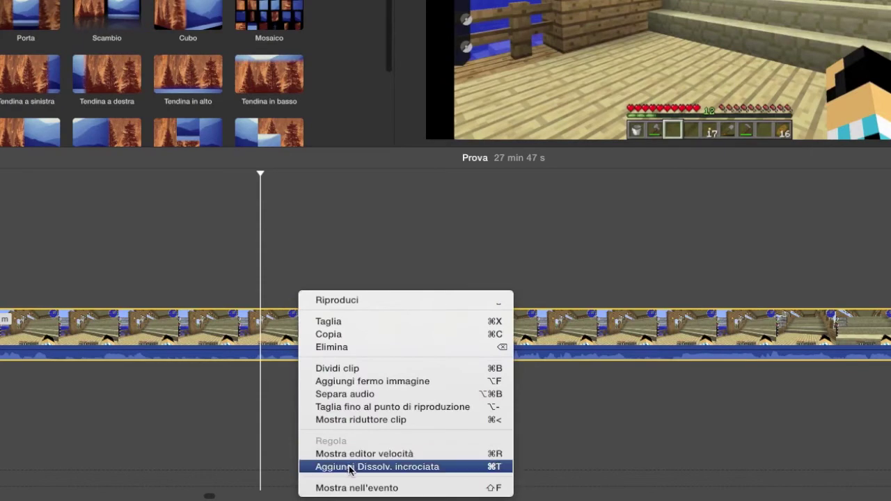
pyautogui.click(350, 468)
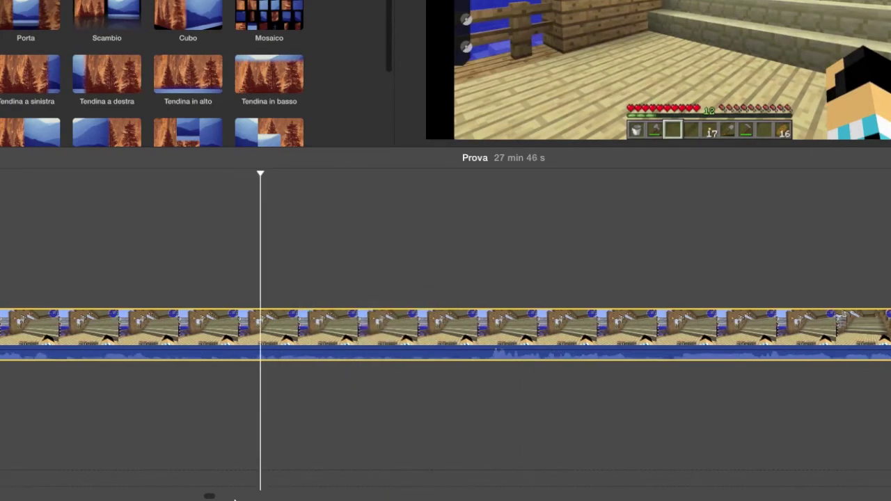
pyautogui.hscroll(10, 215, 497)
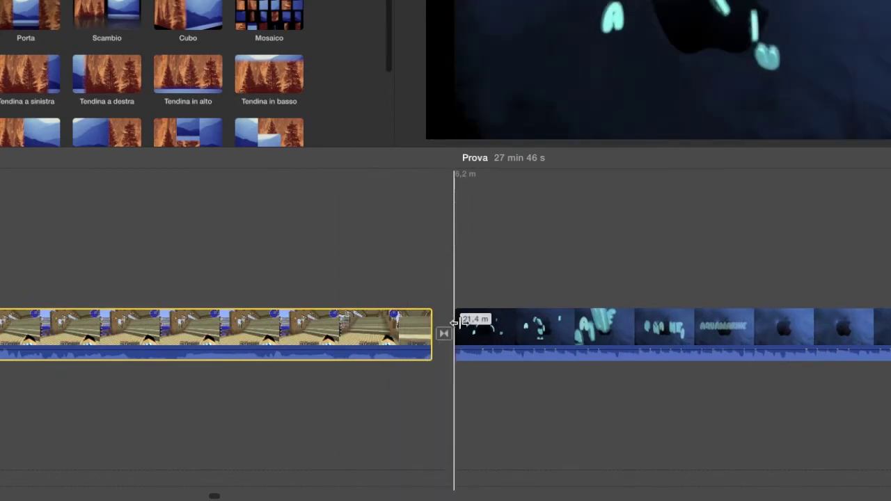
# Reveal the first clip's source in its event and delete the 21.4 min clip from the project.
pyautogui.rightClick(387, 324)
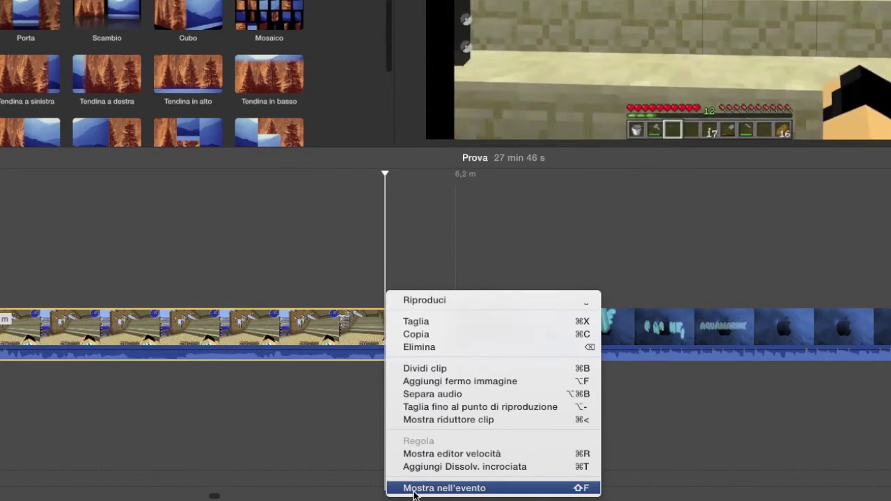
pyautogui.click(413, 495)
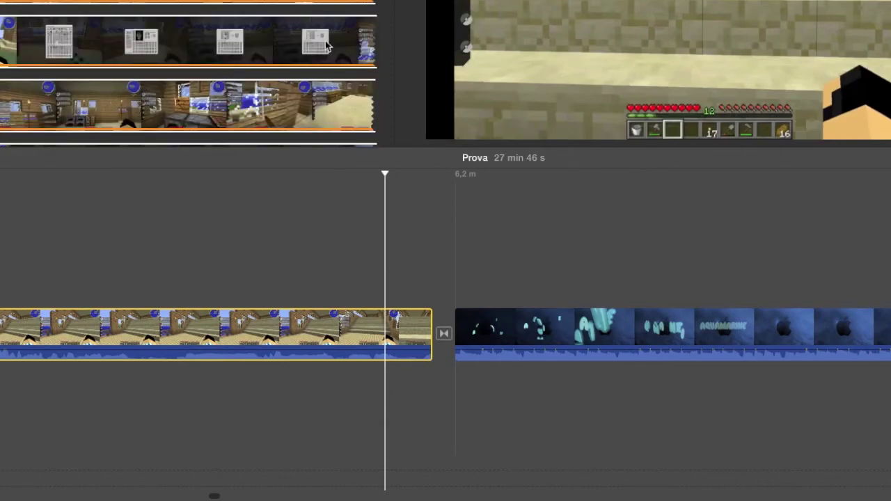
pyautogui.press('Delete')
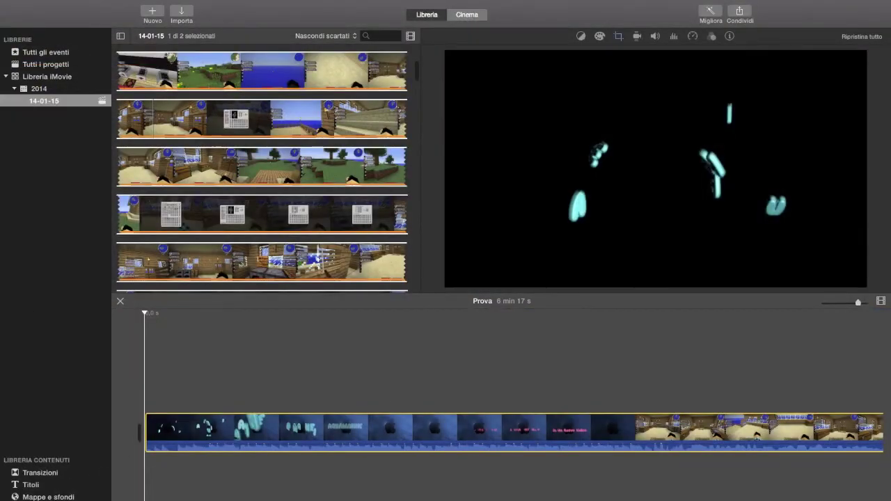
# Look over the maps and backgrounds, and place an A comparsa title above the end of the intro.
pyautogui.click(51, 496)
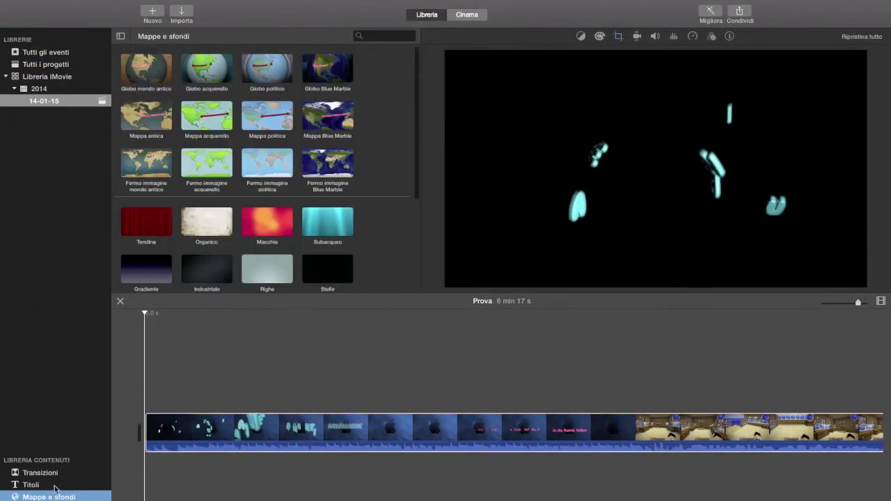
pyautogui.click(54, 488)
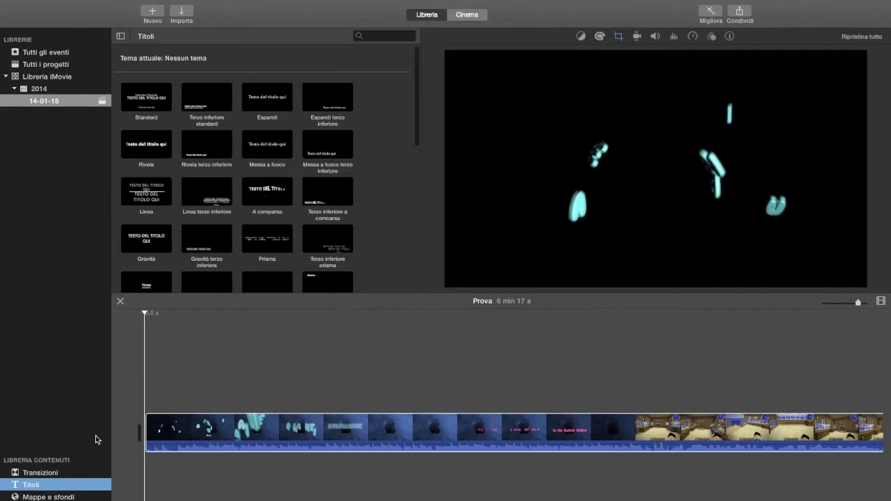
pyautogui.moveTo(247, 195); pyautogui.dragTo(605, 394)
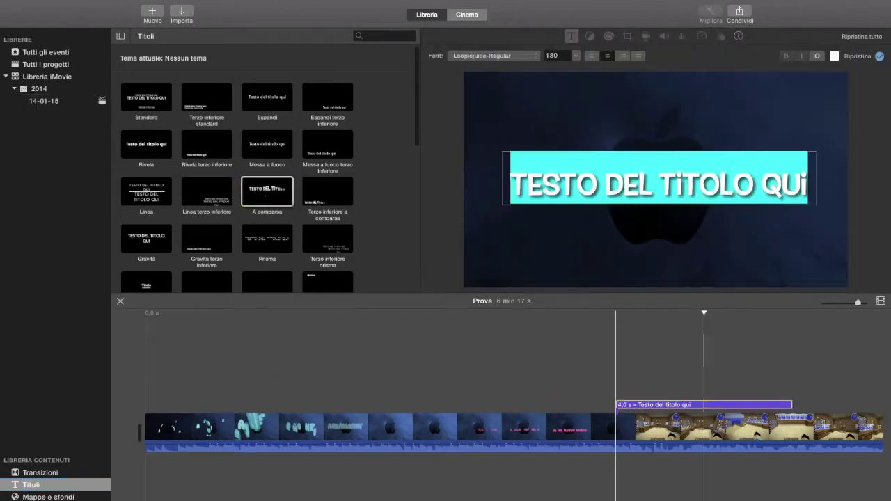
# Replace the title's placeholder text with 456789=/ and return to the title in the timeline.
pyautogui.hscroll(5, 603, 425)
pyautogui.doubleClick(603, 140)
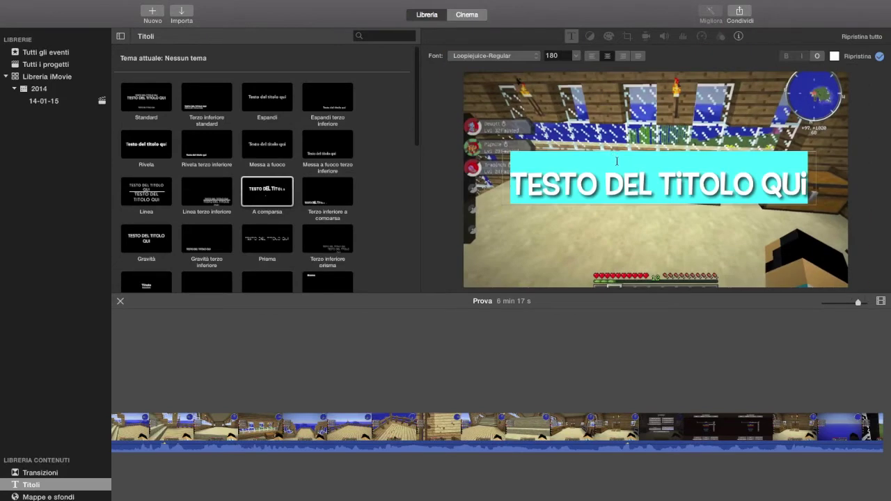
pyautogui.write('456789=/')
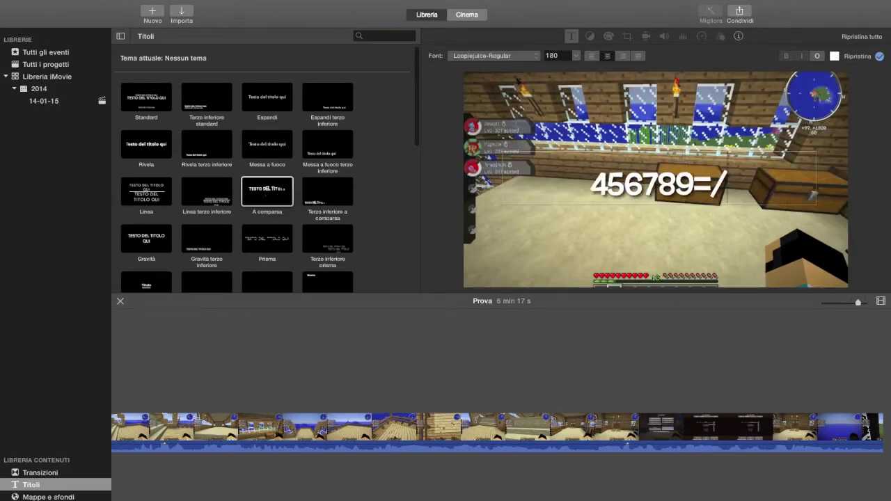
pyautogui.click(471, 345)
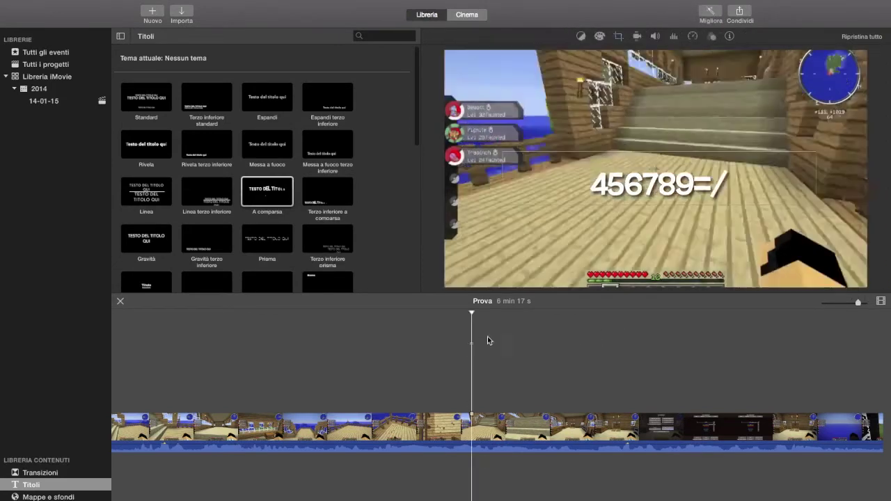
pyautogui.hscroll(-5, 498, 429)
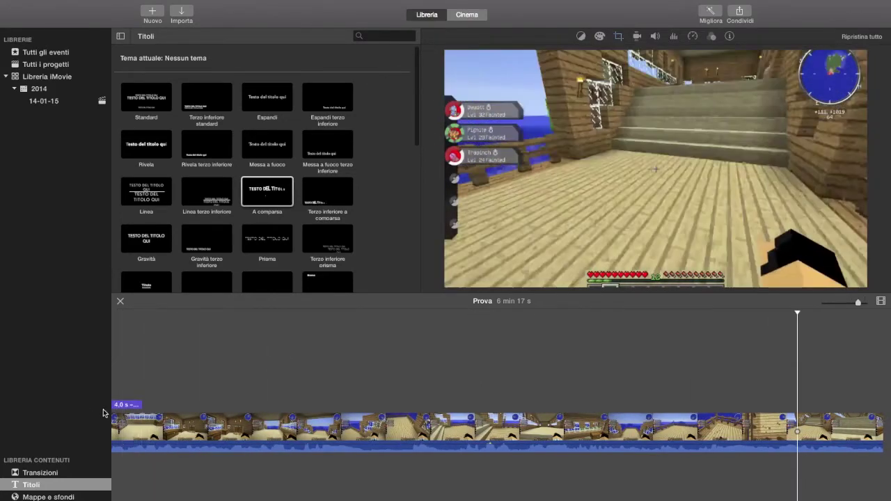
# Look through the title styles, and place a Mappa Blue Marble map above the main clip, after the 456789=/ title.
pyautogui.hscroll(-2, 193, 425)
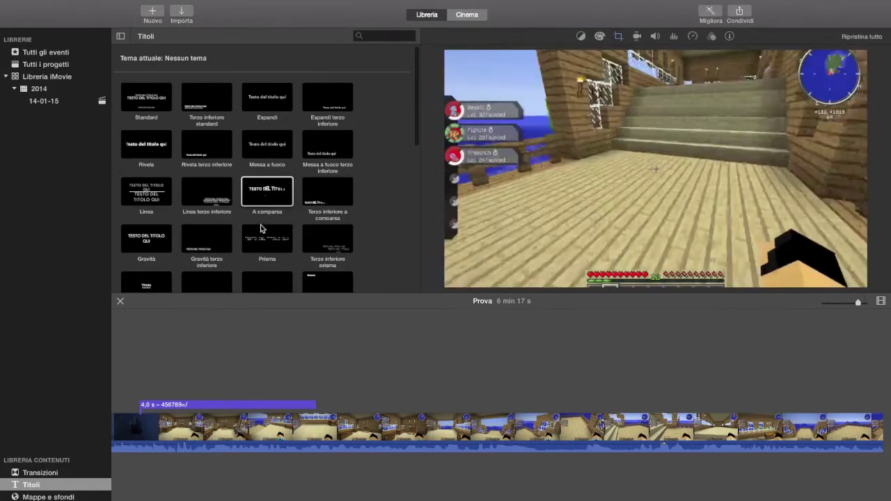
pyautogui.scroll(-10, 257, 201)
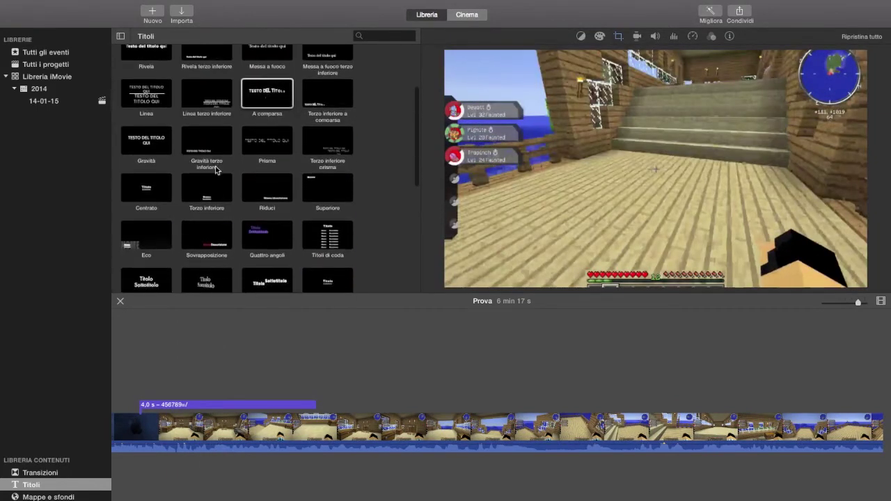
pyautogui.scroll(10, 225, 171)
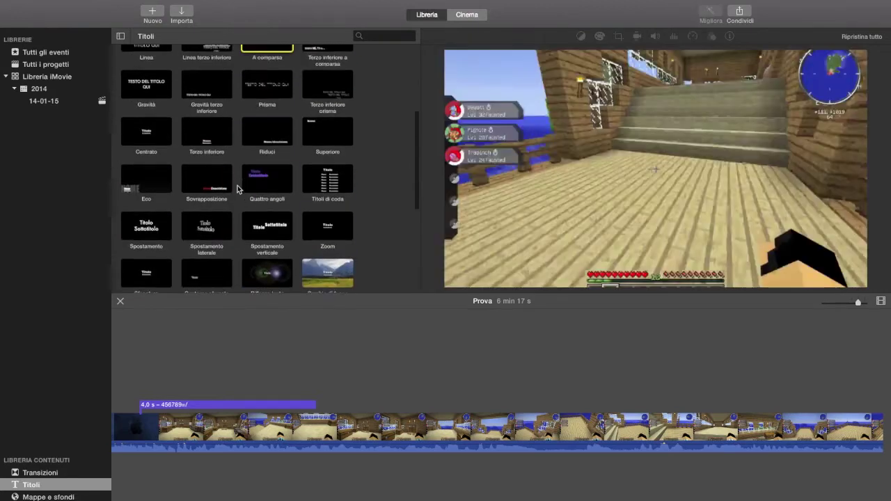
pyautogui.click(49, 497)
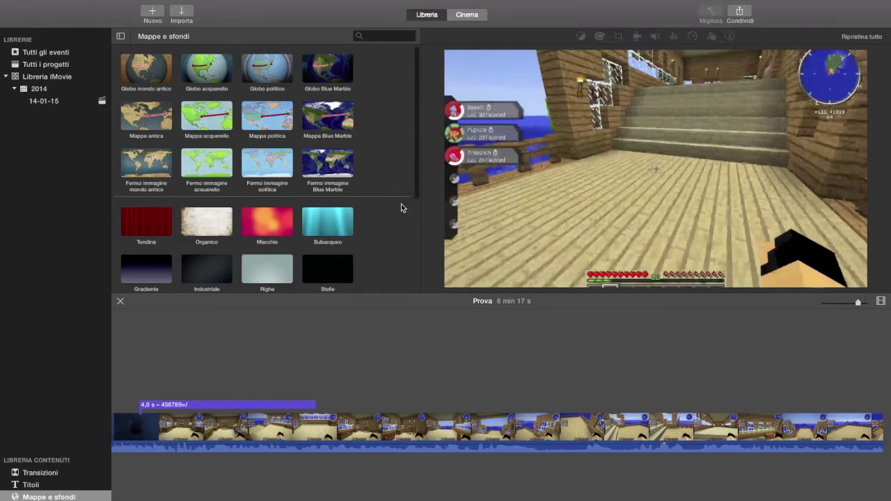
pyautogui.scroll(-5, 402, 206)
pyautogui.scroll(5, 405, 172)
pyautogui.moveTo(327, 115); pyautogui.dragTo(388, 401)
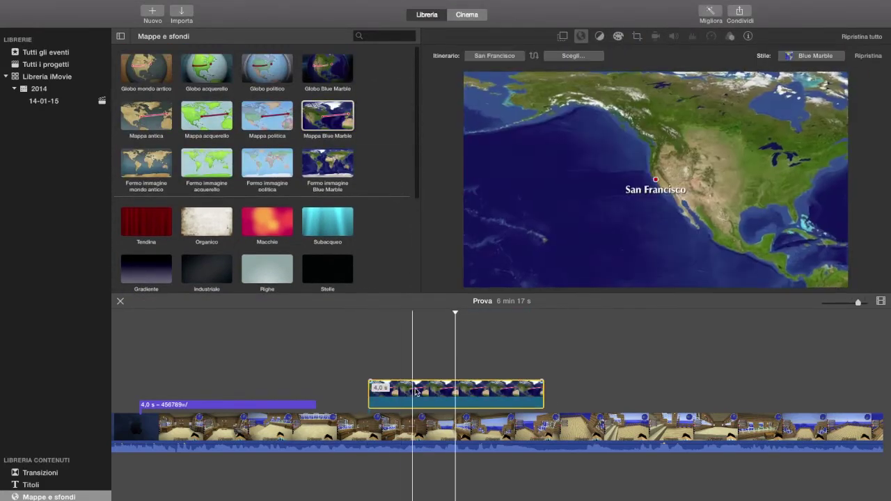
pyautogui.click(414, 392)
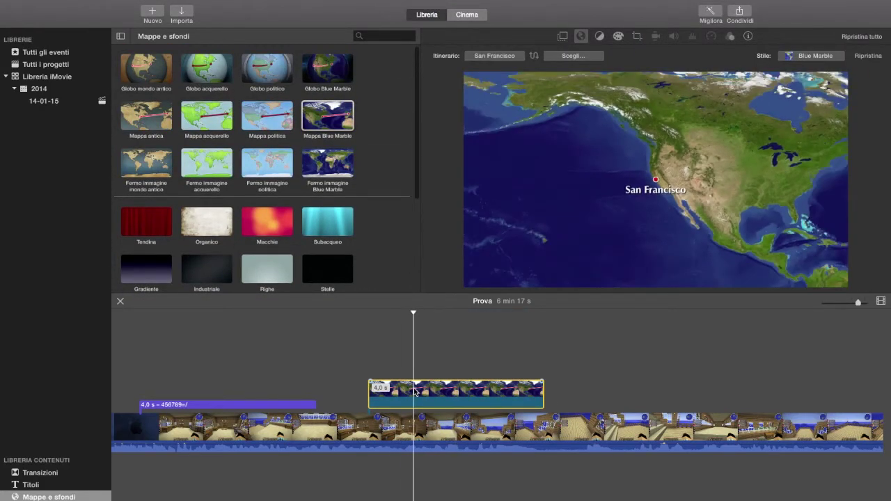
# Set the map's route to run from San Francisco to Mzuzu.
pyautogui.click(492, 57)
pyautogui.scroll(5, 458, 143)
pyautogui.scroll(-6, 458, 144)
pyautogui.scroll(-3, 244, 168)
pyautogui.click(601, 241)
pyautogui.click(573, 56)
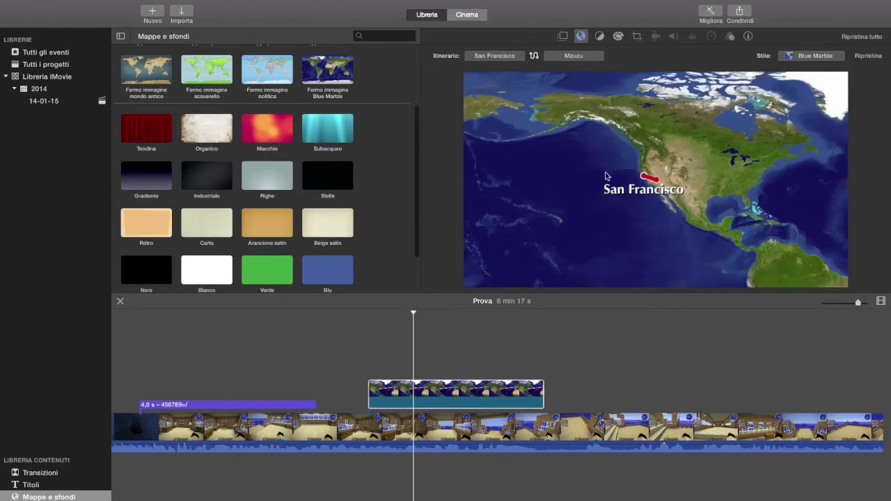
# Try the Mondo antico and Acquerello styles on the map, and return it to Blue Marble and play its animation.
pyautogui.click(807, 61)
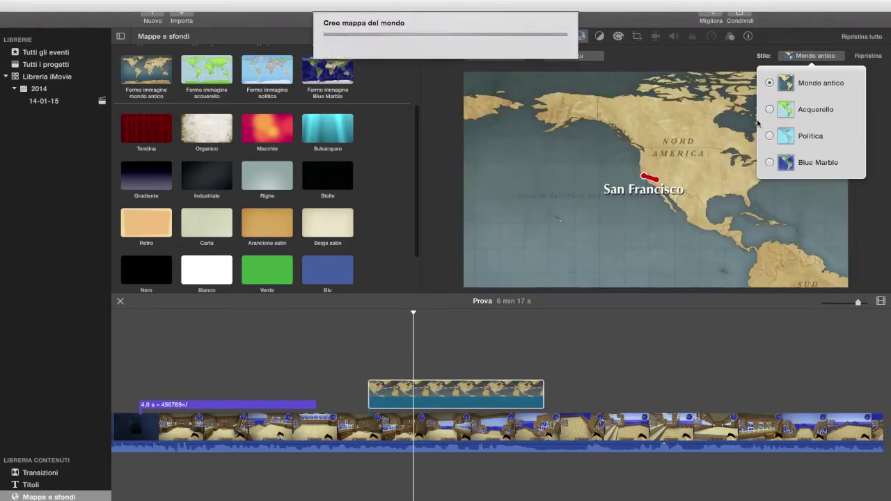
pyautogui.click(607, 339)
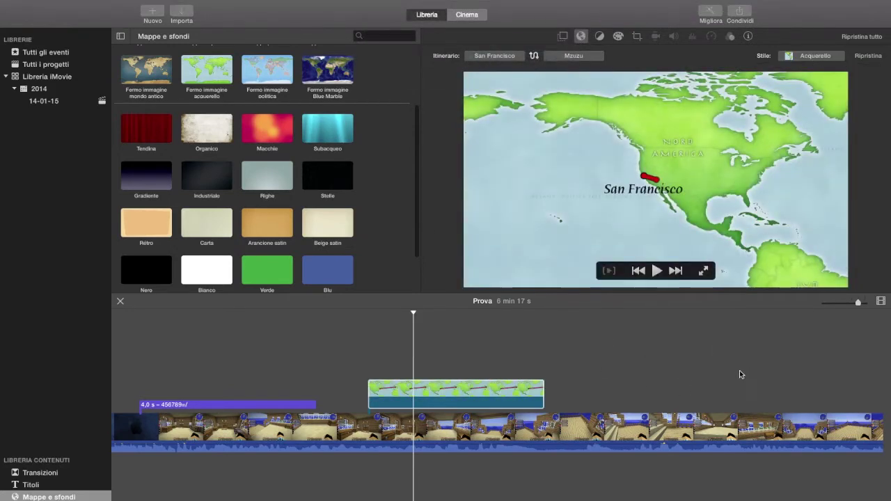
pyautogui.click(472, 395)
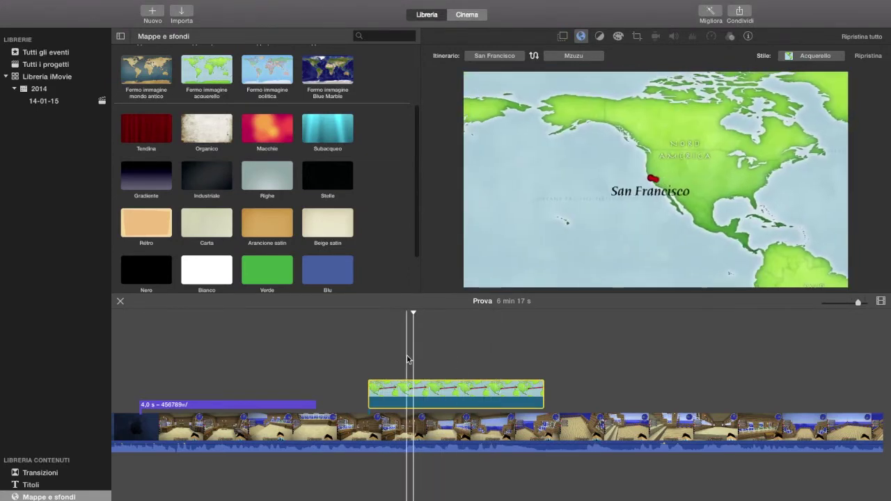
pyautogui.click(813, 57)
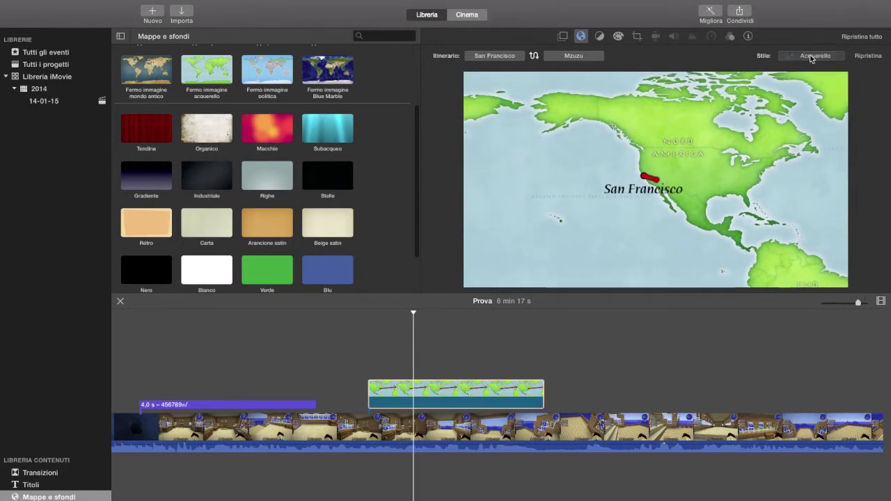
pyautogui.click(769, 165)
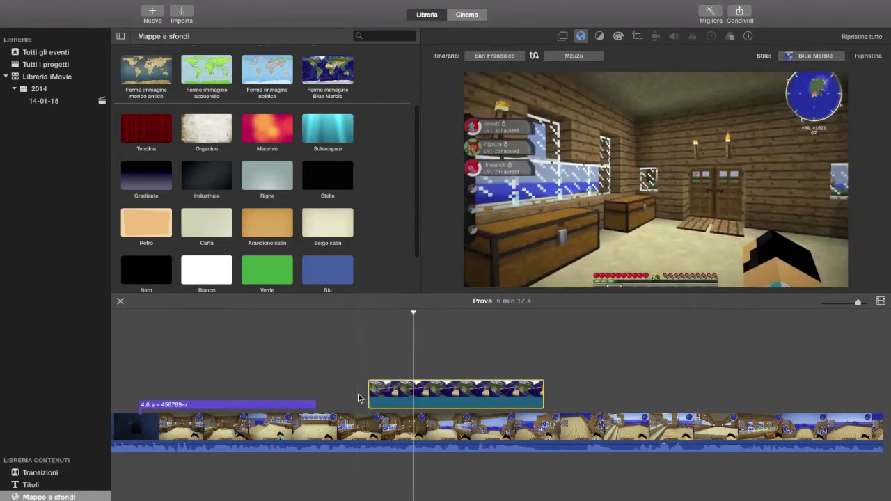
pyautogui.click(363, 398)
pyautogui.press('space')
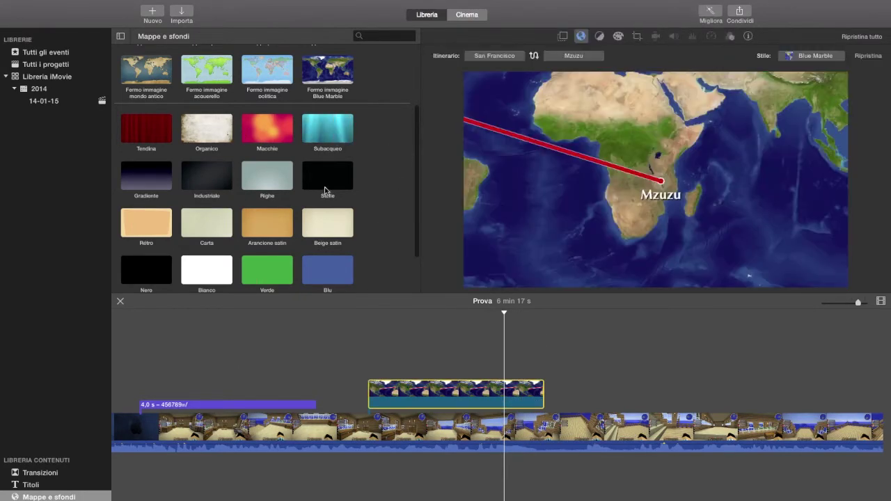
# Insert a Blu background at the very start of the project and place an A comparsa title over it.
pyautogui.click(325, 128)
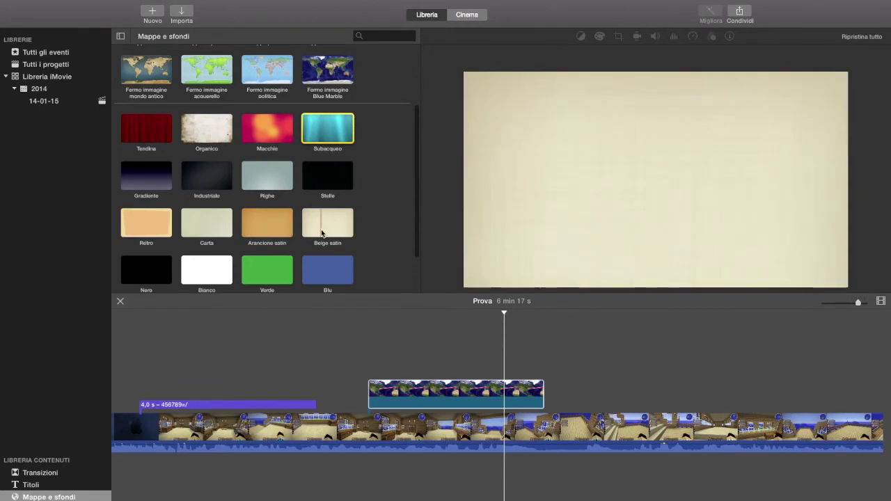
pyautogui.moveTo(316, 269); pyautogui.dragTo(129, 496)
pyautogui.moveTo(312, 276); pyautogui.dragTo(143, 426)
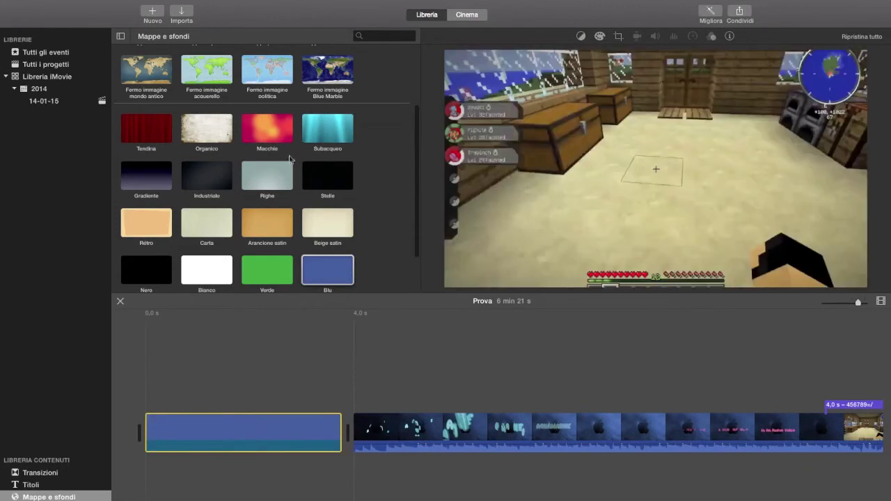
pyautogui.click(20, 484)
pyautogui.moveTo(255, 201); pyautogui.dragTo(159, 406)
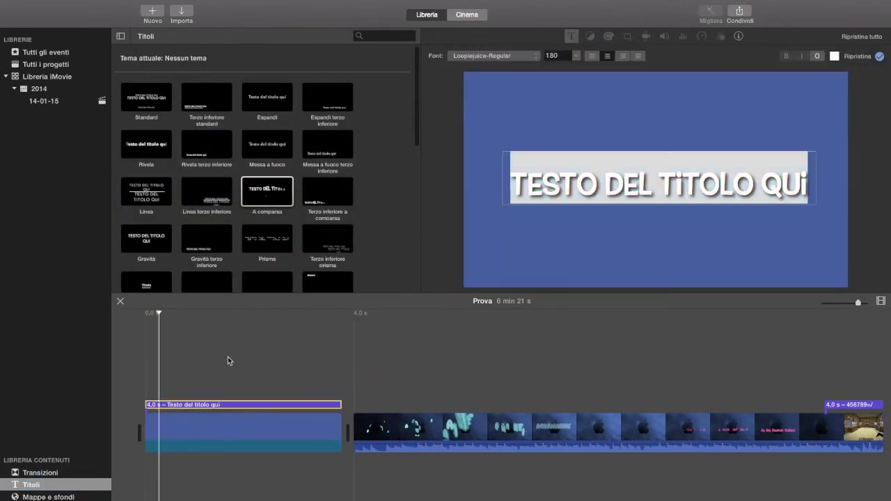
pyautogui.press('space')
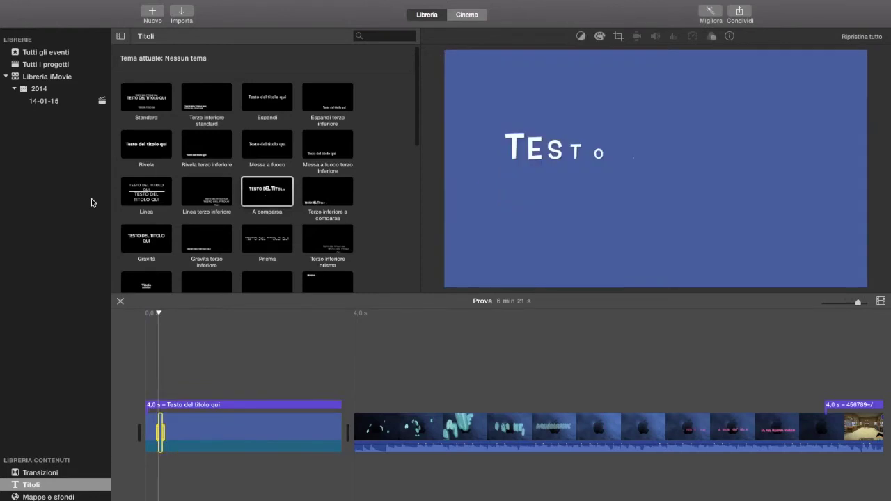
# Replace the placeholder text of the title over the blue background with ciao and play it back.
pyautogui.doubleClick(227, 407)
pyautogui.write('CIAO')
pyautogui.click(232, 379)
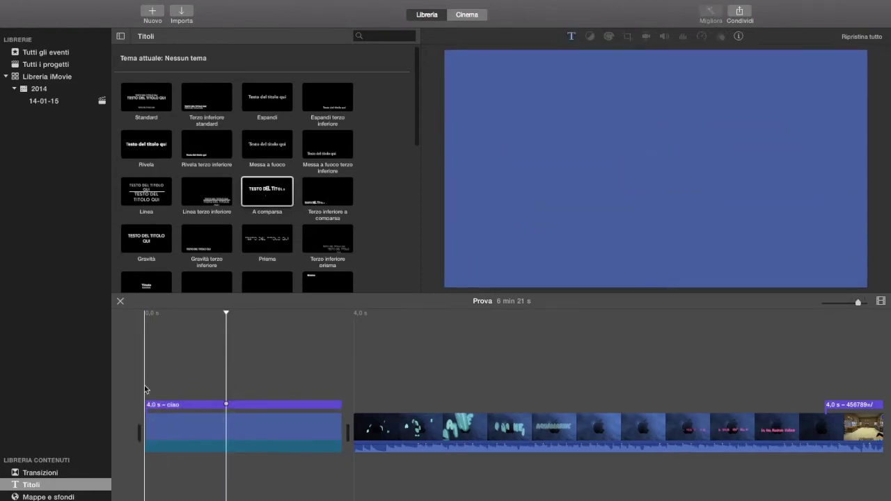
pyautogui.press('space')
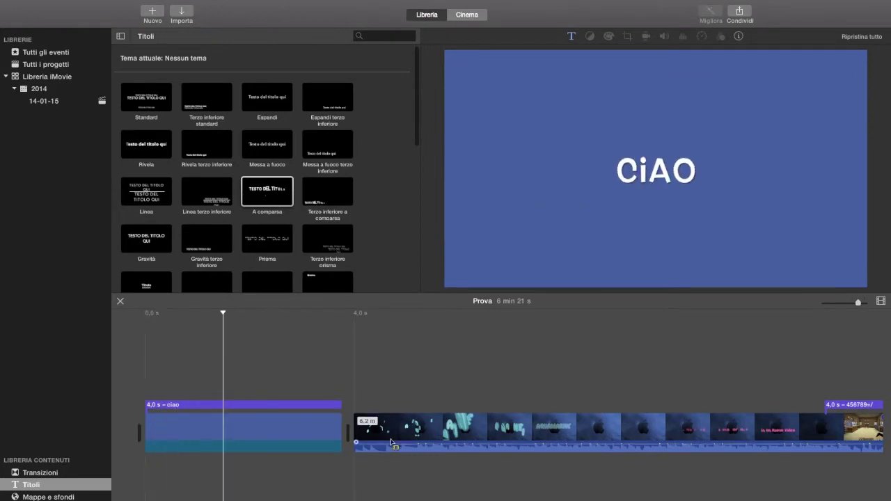
# Delete the blue background together with its title, and look over the available maps and backgrounds.
pyautogui.click(296, 422)
pyautogui.press('Delete')
pyautogui.click(48, 496)
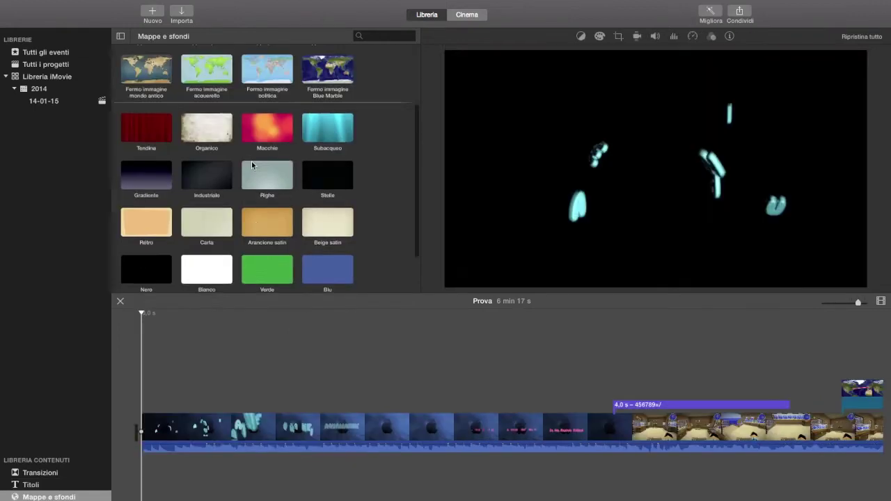
pyautogui.scroll(-2, 253, 163)
pyautogui.scroll(3, 263, 171)
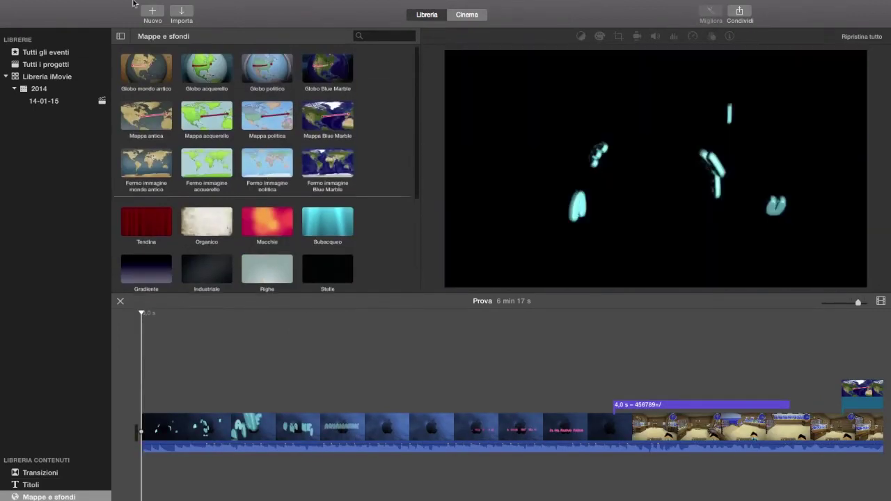
pyautogui.scroll(-3, 266, 167)
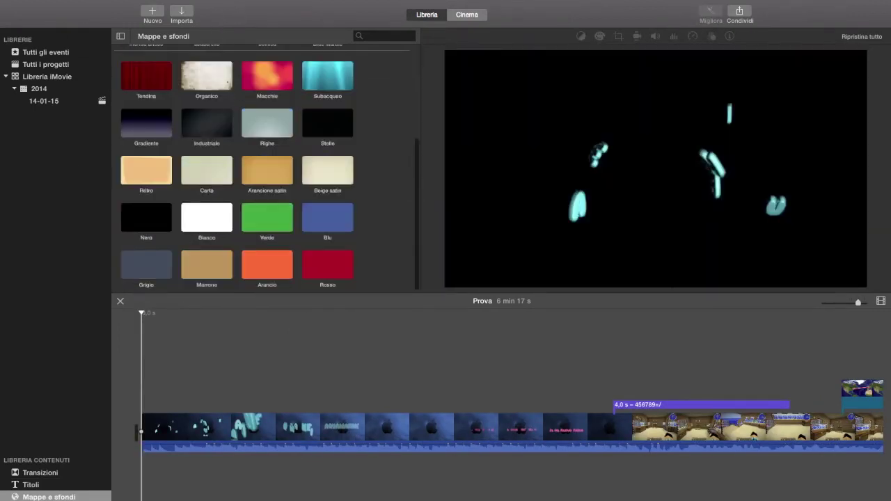
# Browse the Effetti sound effects from beginning to end and listen to Effetto ambient 1.
pyautogui.click(109, 499)
pyautogui.moveTo(149, 499); pyautogui.dragTo(358, 441)
pyautogui.click(274, 481)
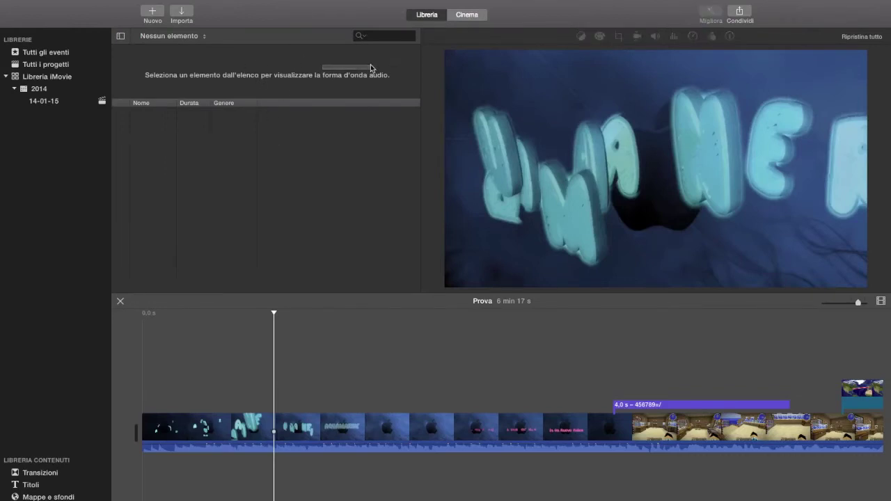
pyautogui.click(121, 128)
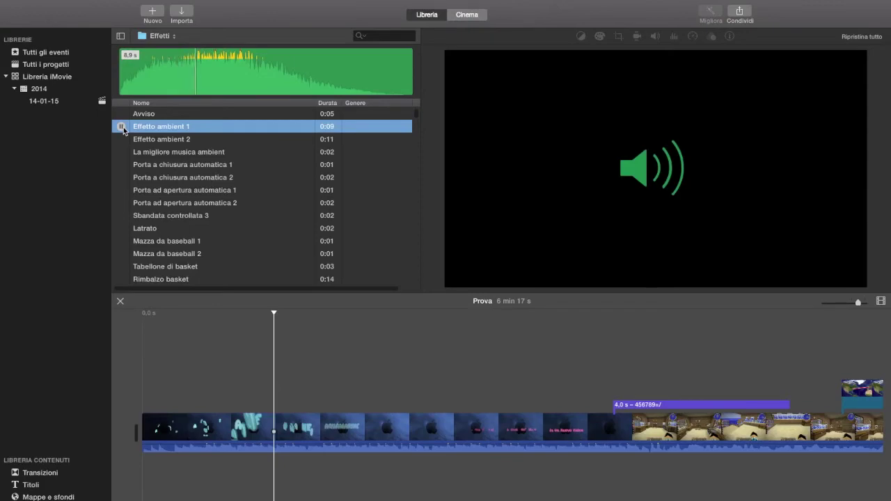
pyautogui.scroll(-10, 234, 255)
pyautogui.scroll(-3, 237, 251)
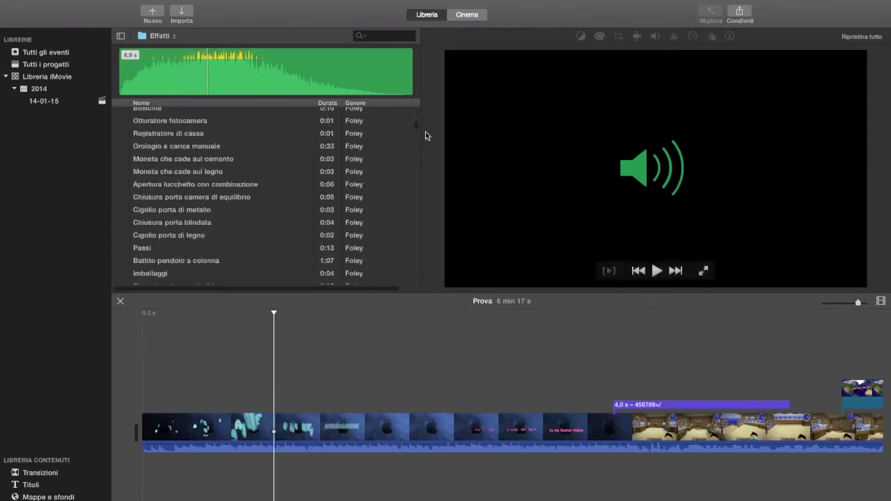
pyautogui.moveTo(418, 124); pyautogui.dragTo(372, 86)
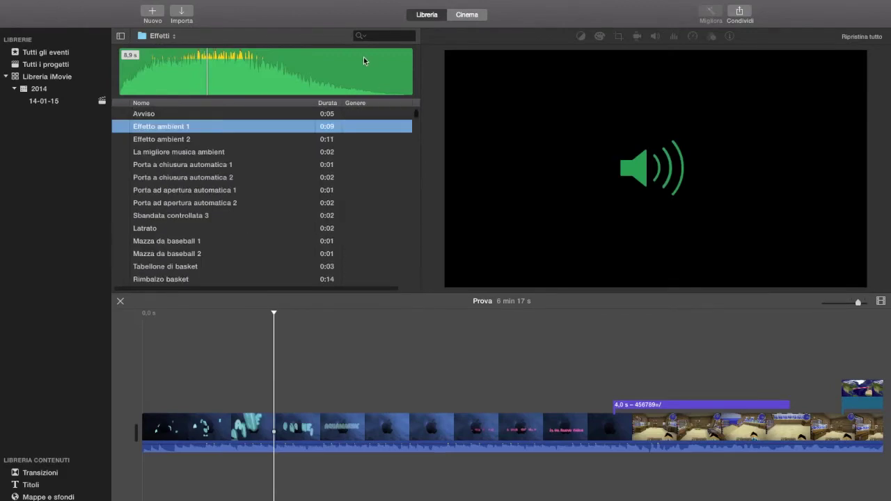
pyautogui.scroll(-20, 418, 175)
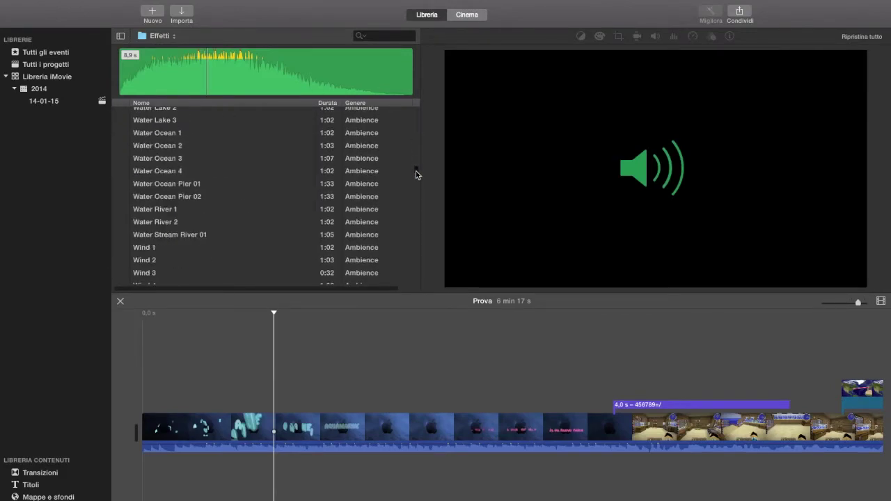
pyautogui.moveTo(407, 247); pyautogui.dragTo(416, 292)
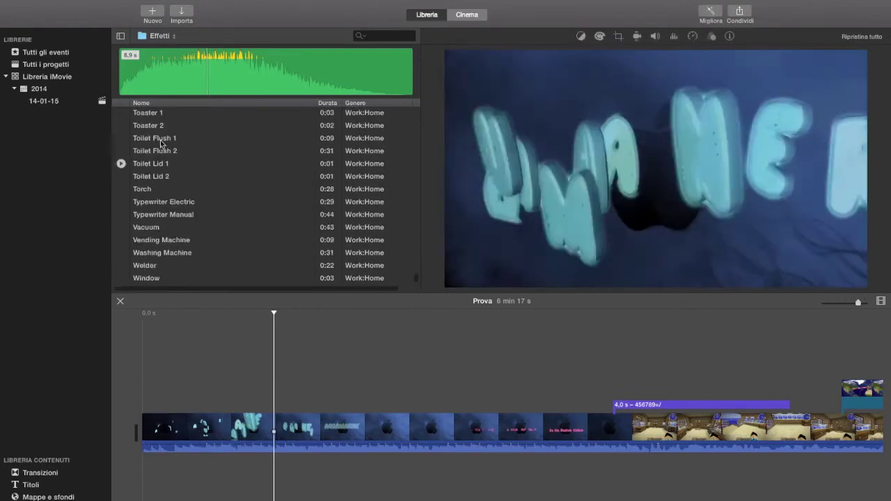
pyautogui.scroll(5, 221, 197)
pyautogui.scroll(15, 223, 229)
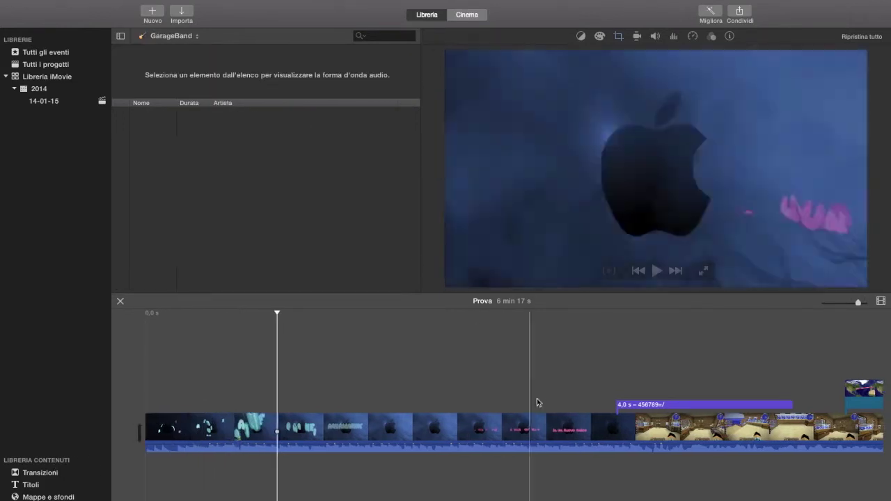
# View the 14-01-15 event's clip in full screen, and apply the automatic enhancement (Migliora) to the project clip at the playhead.
pyautogui.click(533, 373)
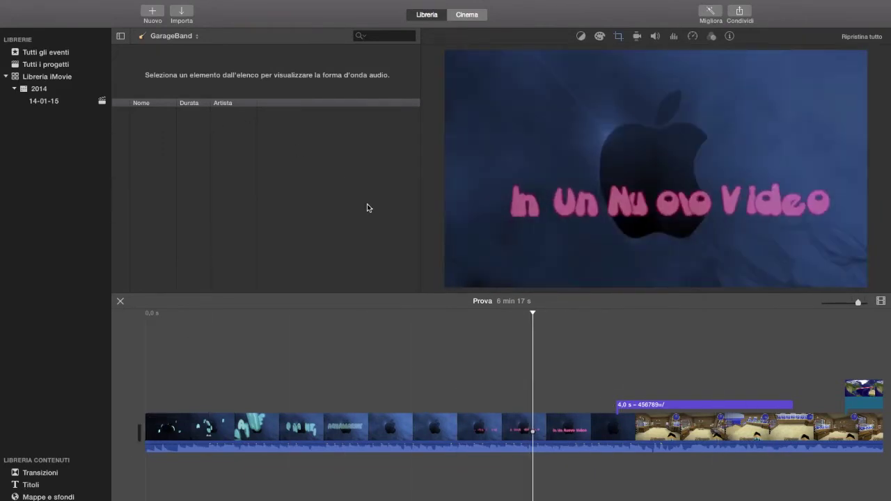
pyautogui.click(86, 105)
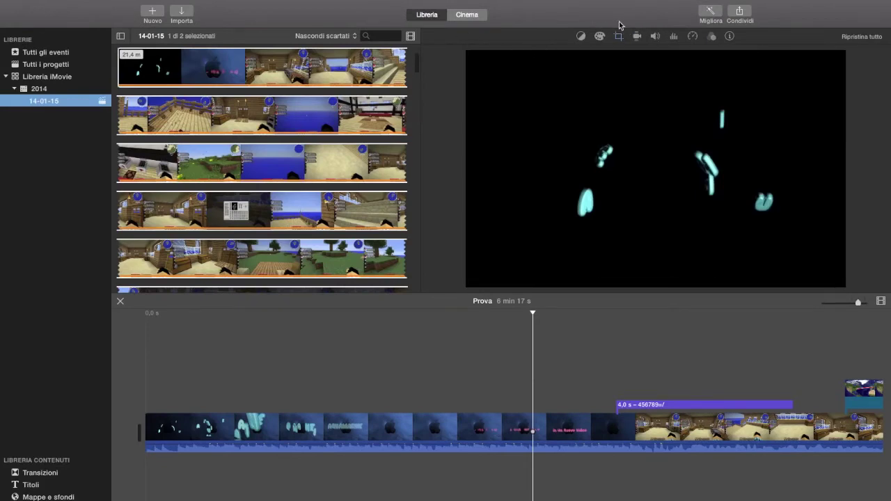
pyautogui.moveTo(591, 104)
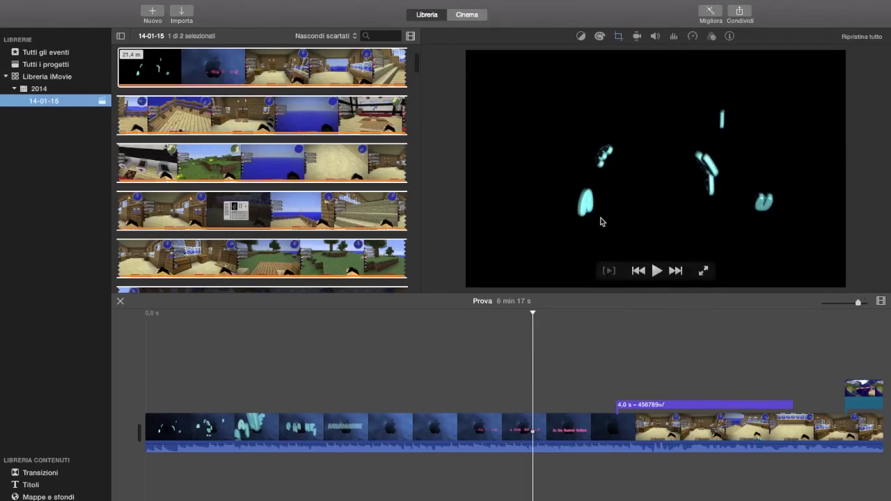
pyautogui.click(703, 271)
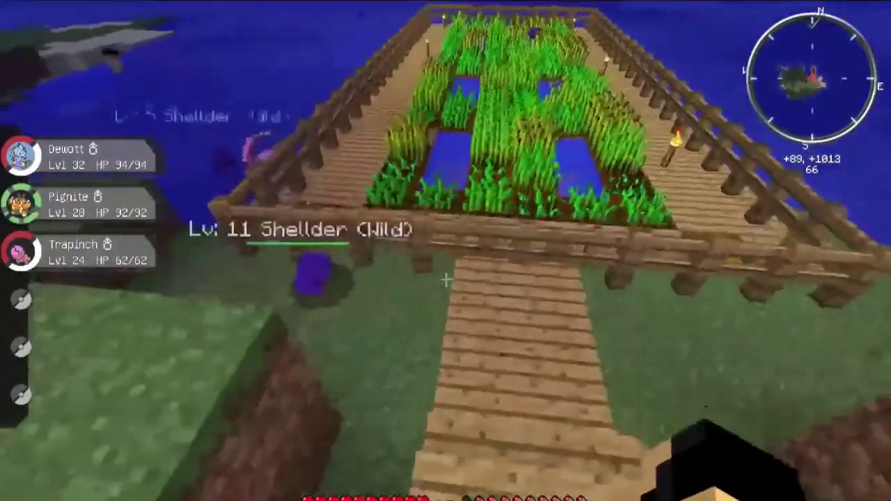
pyautogui.press('Escape')
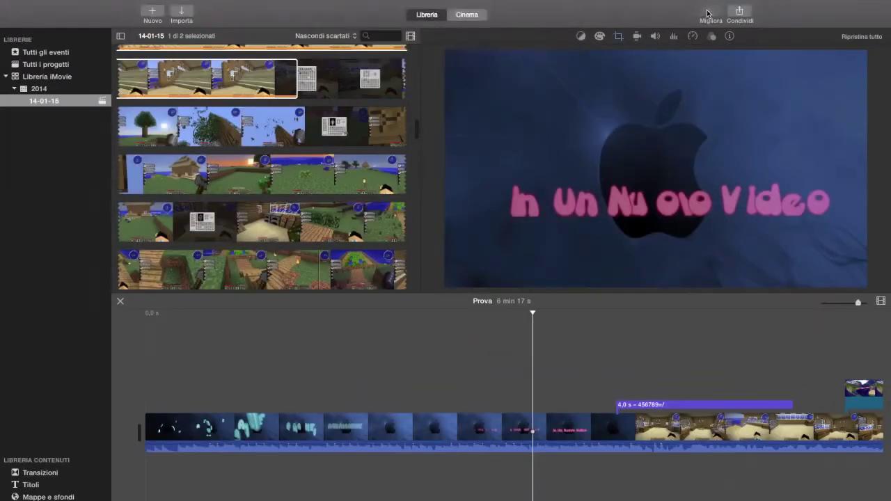
pyautogui.click(710, 13)
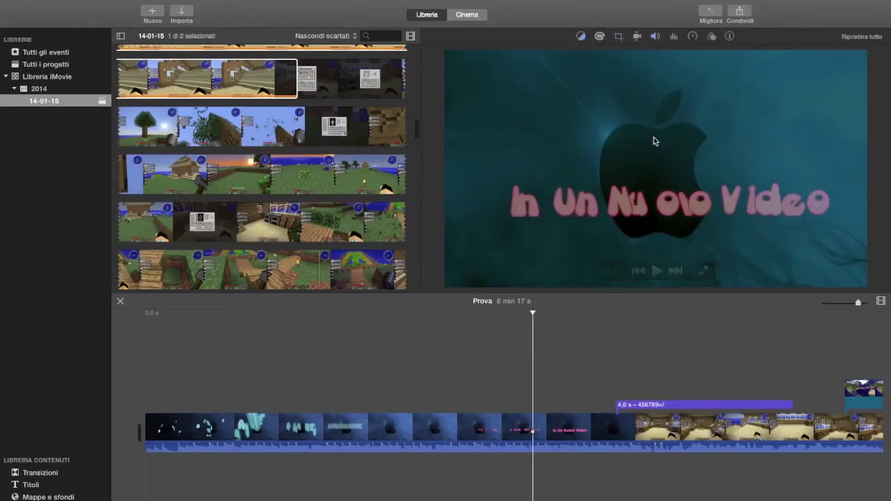
# Move the playhead to the AQUAMARINE title in the project's opening clip.
pyautogui.click(504, 404)
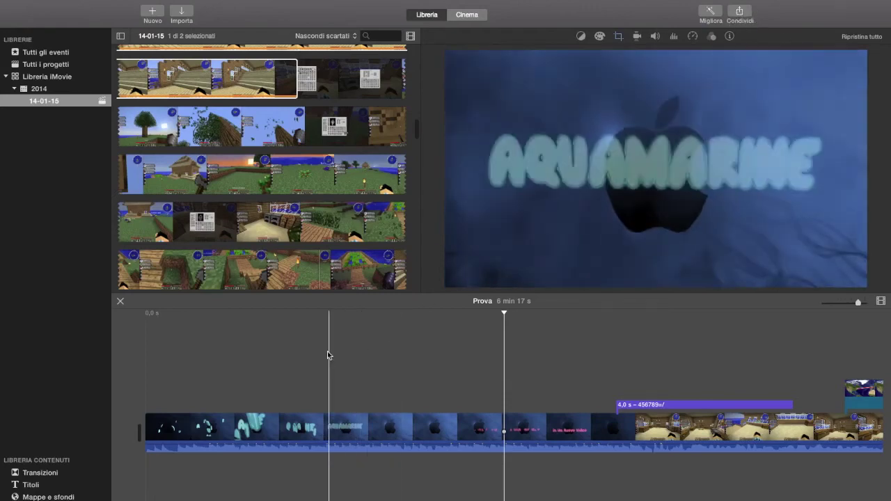
pyautogui.click(268, 353)
pyautogui.moveTo(265, 307); pyautogui.dragTo(351, 311)
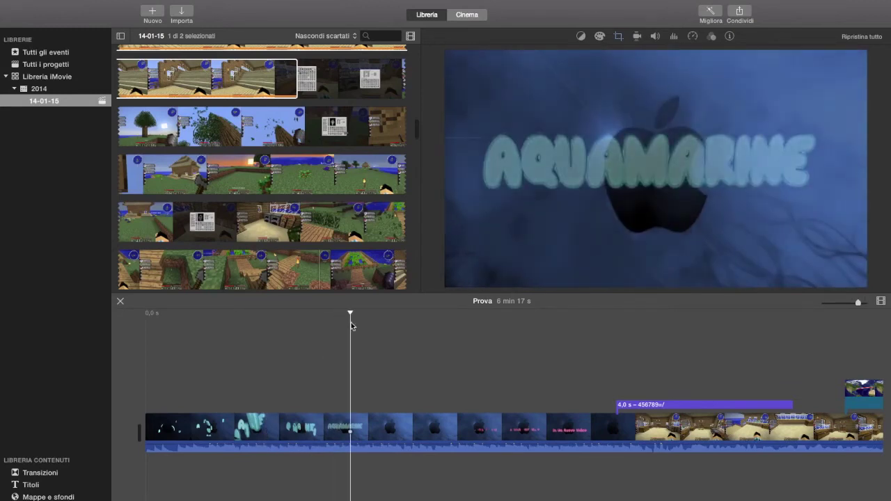
# Share the Prova project to Cinema, cancel its export, and return to the library.
pyautogui.click(740, 12)
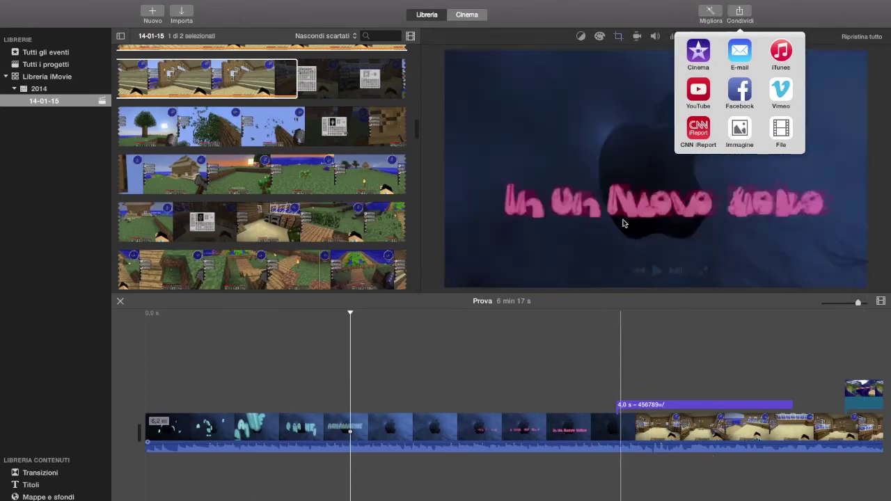
pyautogui.click(699, 55)
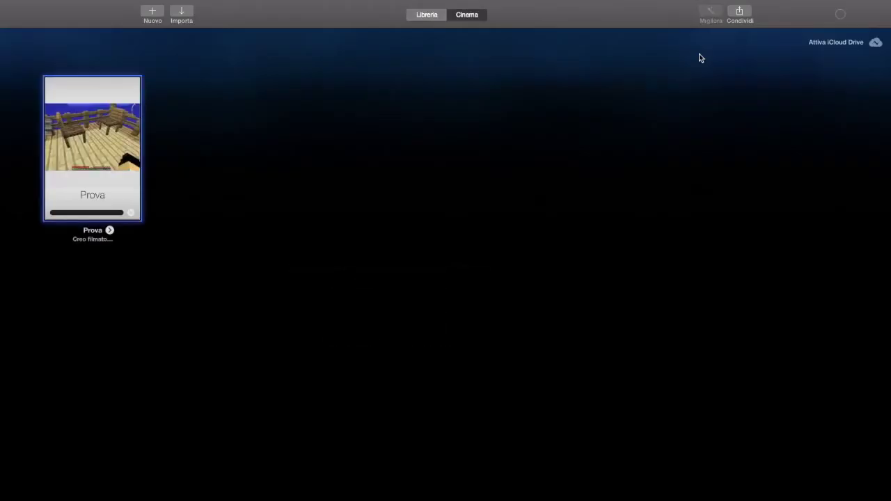
pyautogui.click(130, 212)
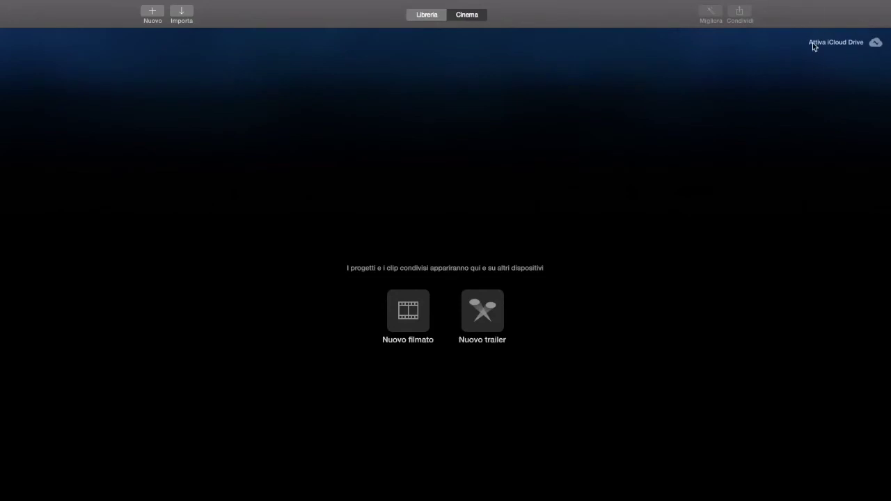
pyautogui.click(416, 14)
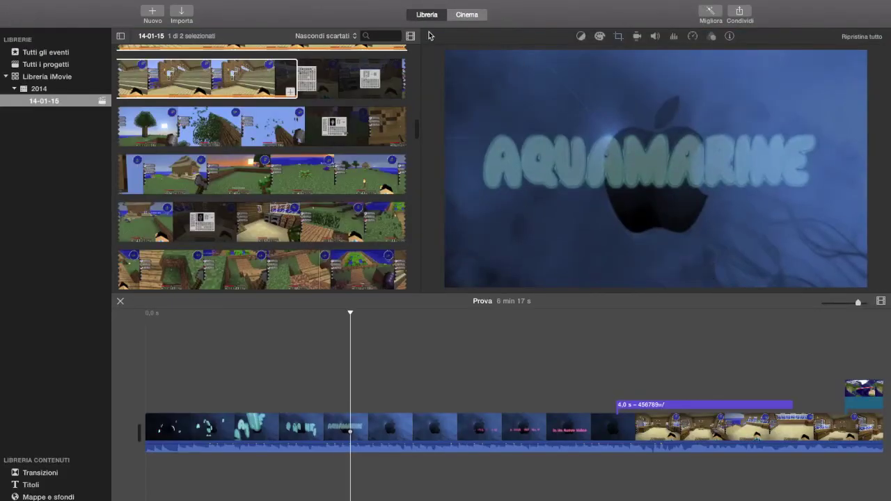
# Look at the Immagine and File sharing dialogs for the Prova project, cancelling each without exporting.
pyautogui.click(739, 10)
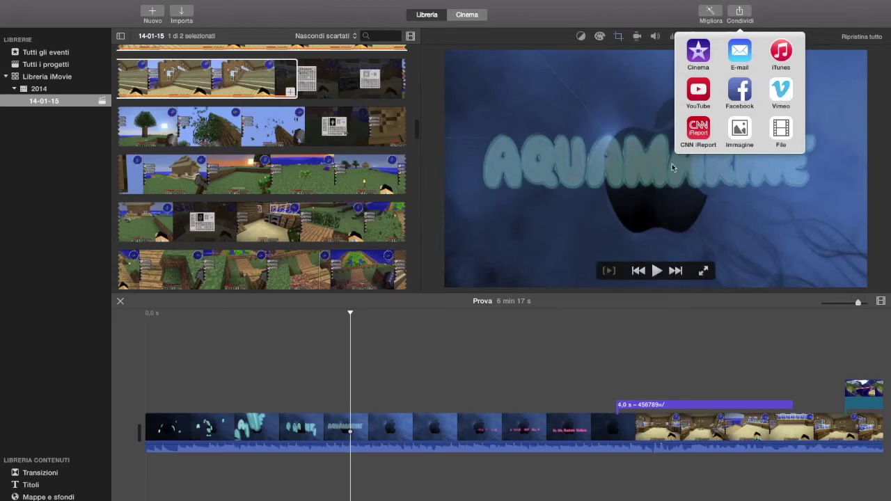
pyautogui.click(745, 131)
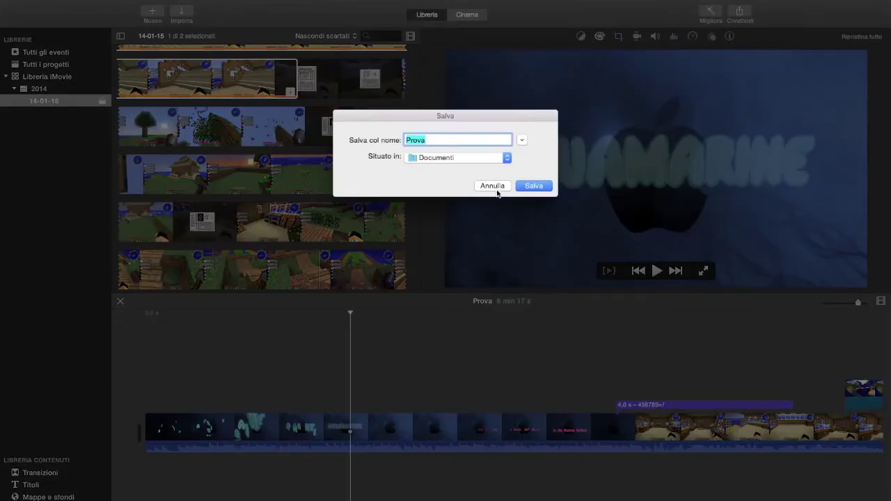
pyautogui.click(496, 188)
pyautogui.click(739, 15)
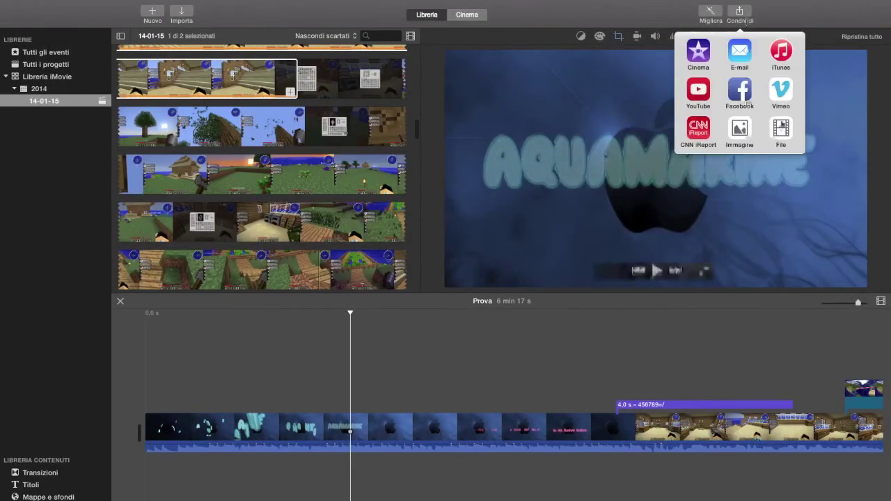
pyautogui.click(789, 128)
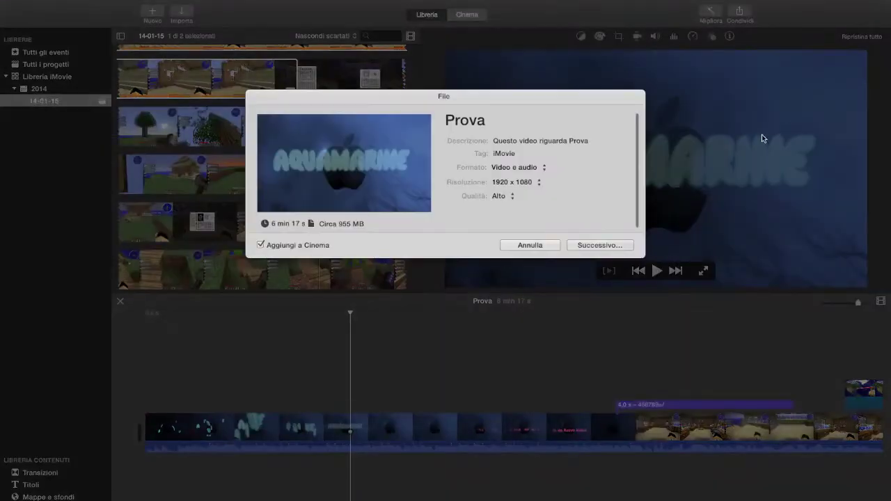
pyautogui.click(527, 245)
# Start sharing the project to YouTube with Aggiungi a Cinema enabled, and view the account sign-in form before dismissing it.
pyautogui.click(725, 21)
pyautogui.click(690, 87)
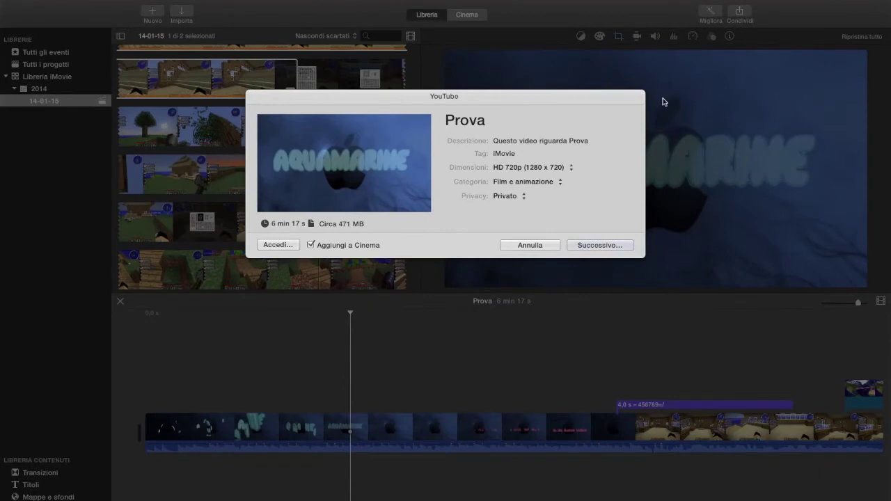
pyautogui.click(336, 247)
pyautogui.click(327, 249)
pyautogui.click(330, 246)
pyautogui.click(279, 246)
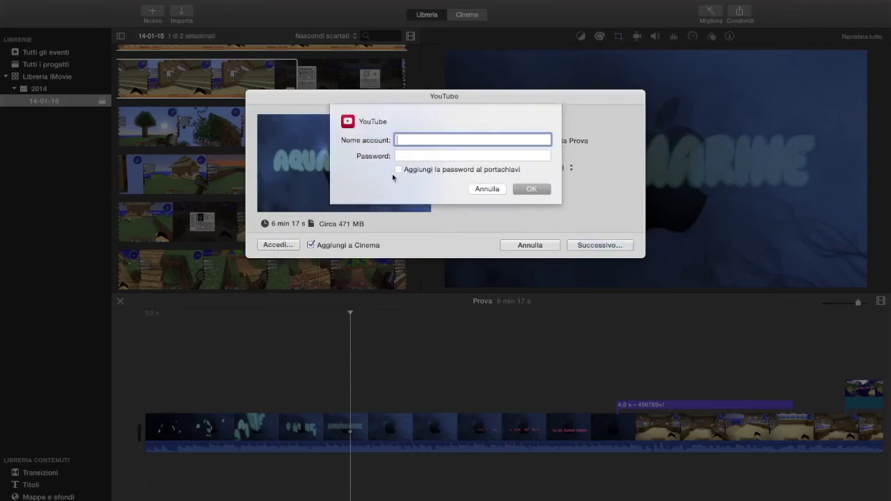
pyautogui.click(476, 190)
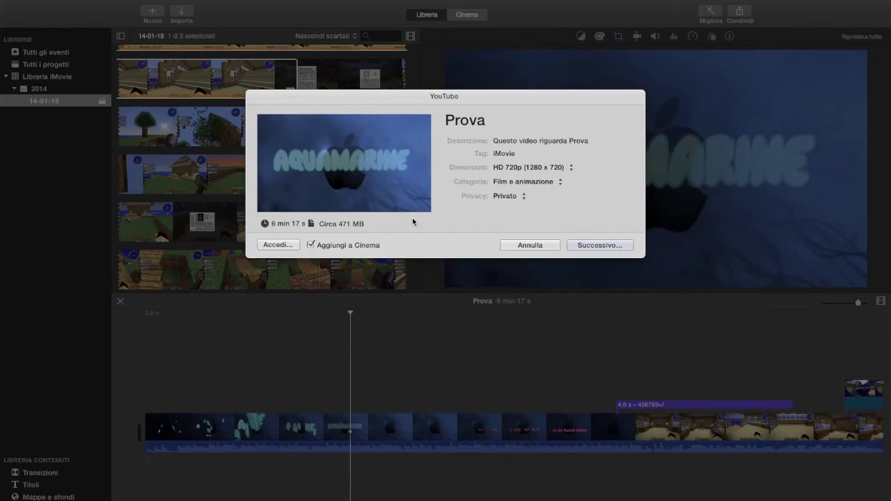
# Sign in to the YouTube account, publish the Prova project, and open the Cinema view to see its export.
pyautogui.click(278, 245)
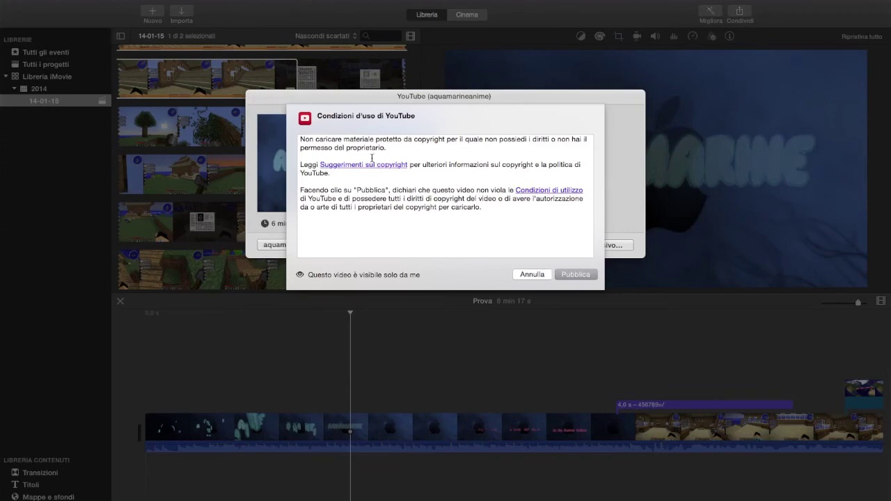
pyautogui.click(567, 274)
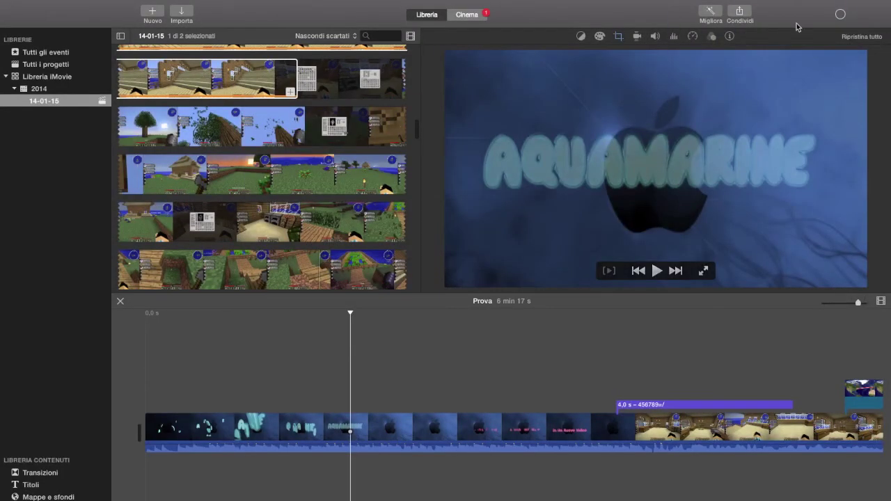
pyautogui.click(467, 14)
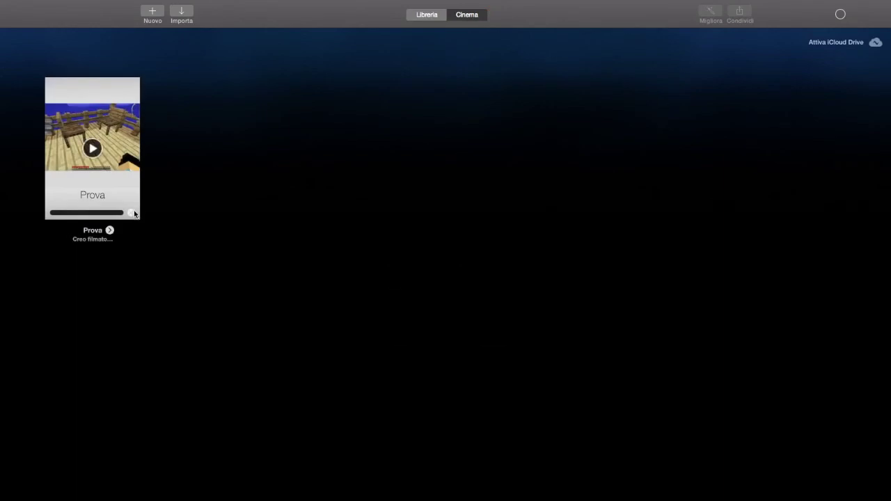